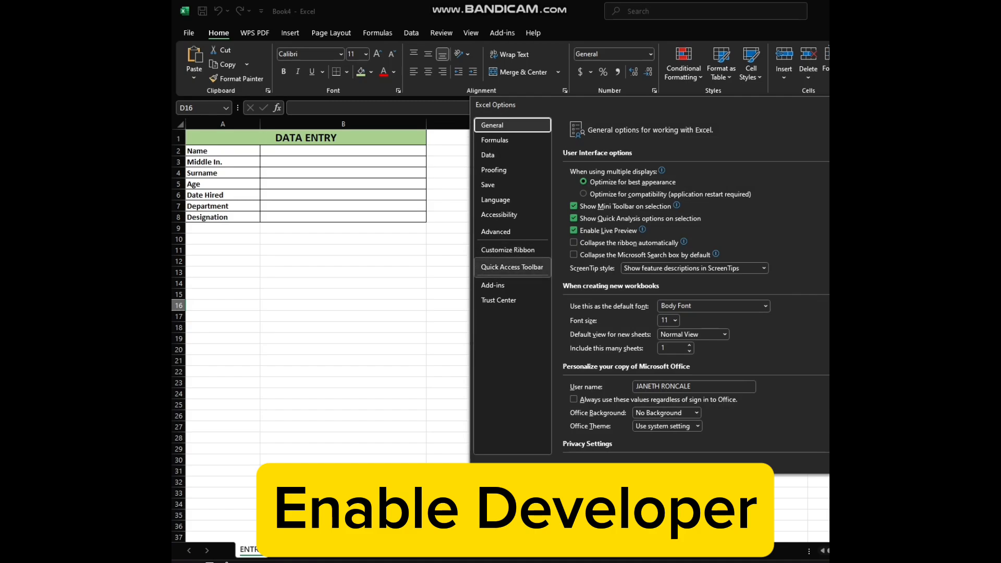
Enable the Developer tab in the ribbon customization options.
click(508, 250)
drag(772, 106, 554, 83)
drag(676, 235, 676, 277)
click(555, 350)
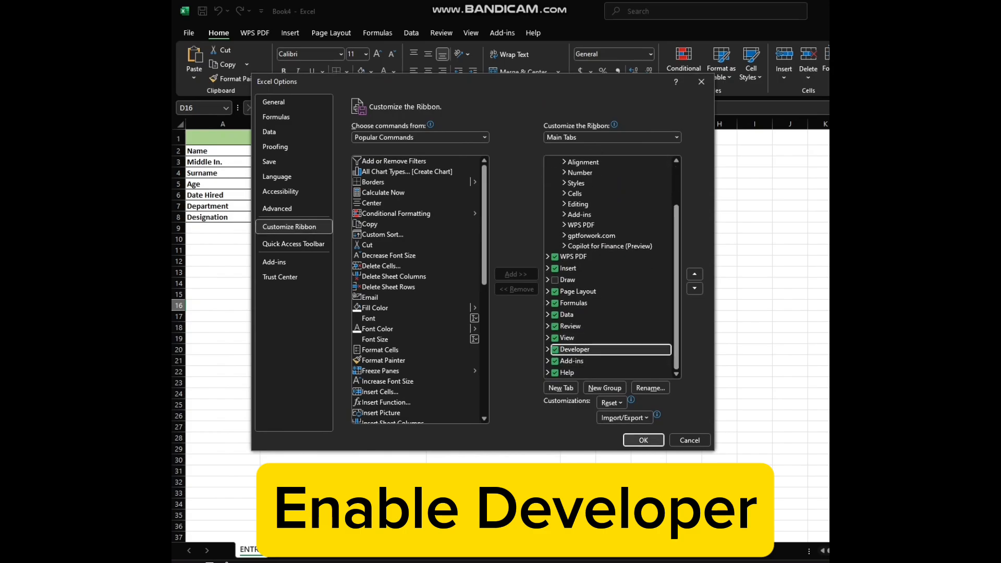
click(644, 441)
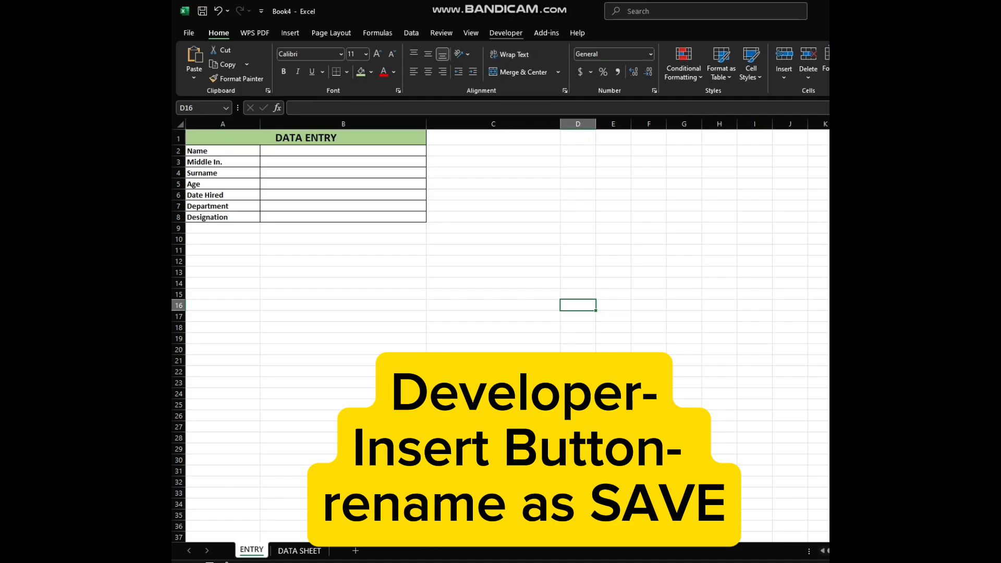
Insert a form-control button below the data entry table and label it SAVE.
click(506, 33)
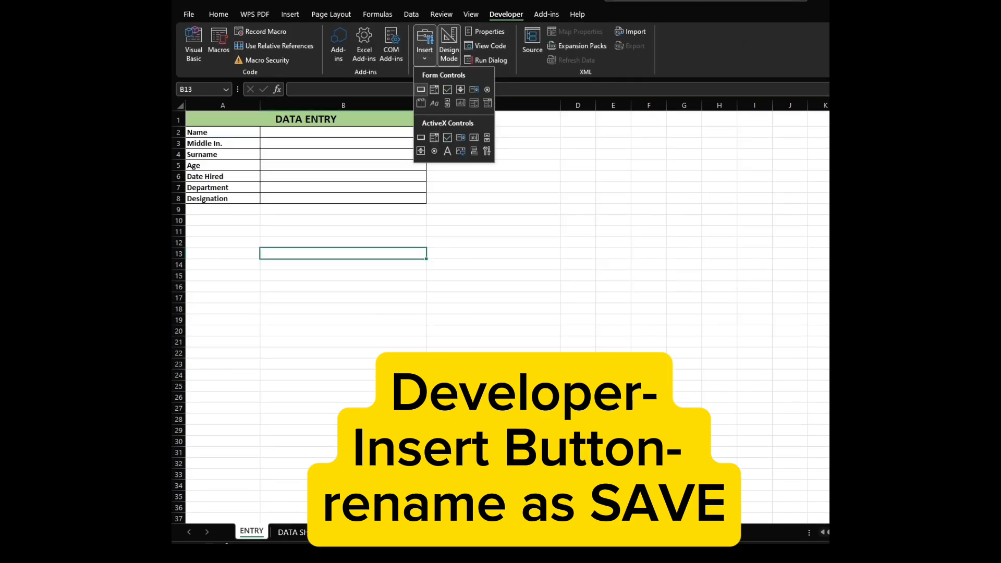
click(421, 89)
drag(316, 218, 377, 238)
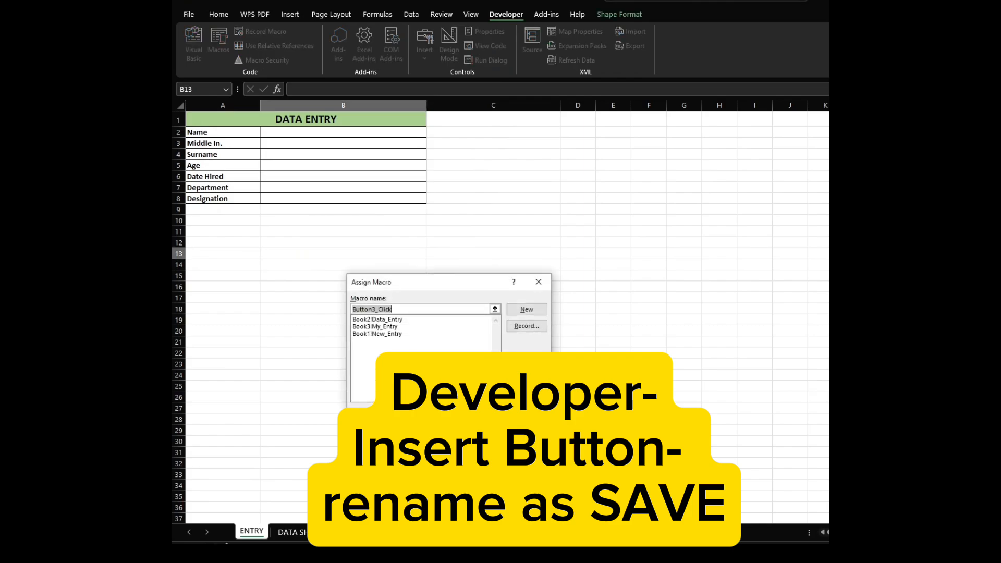
click(483, 452)
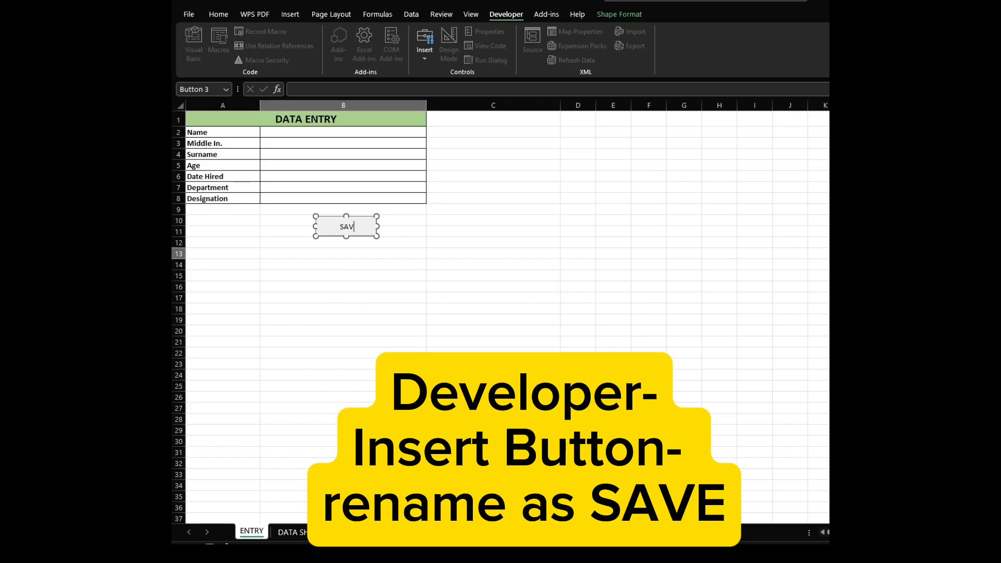
click(494, 243)
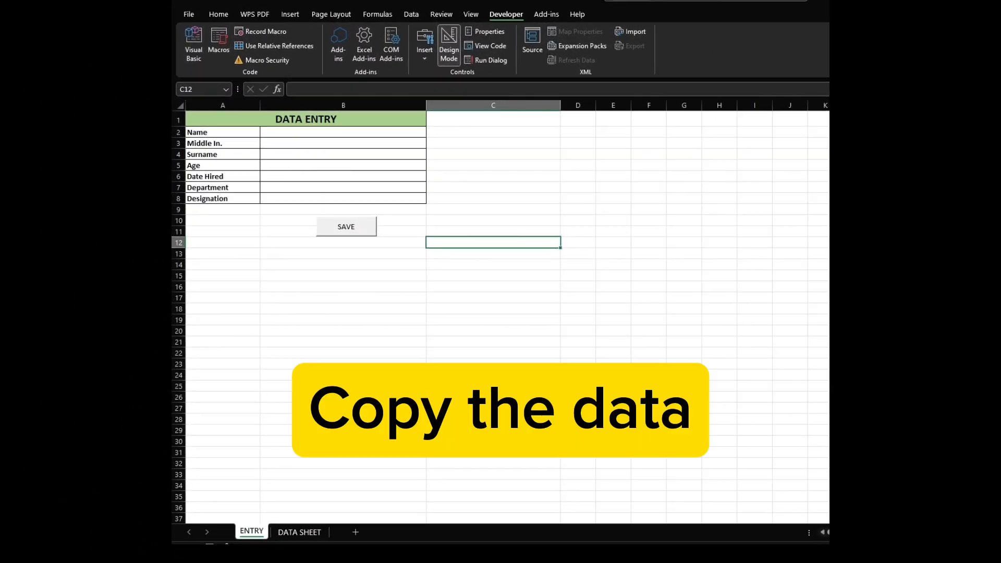
Copy the field labels in cells A2 to A8 of the ENTRY sheet.
drag(223, 133, 223, 198)
right_click(236, 197)
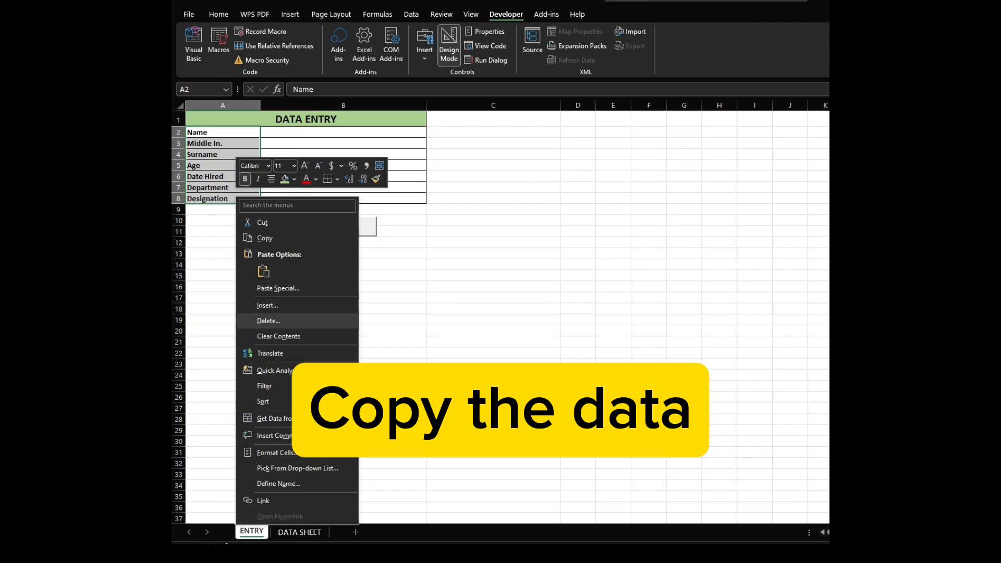
click(264, 238)
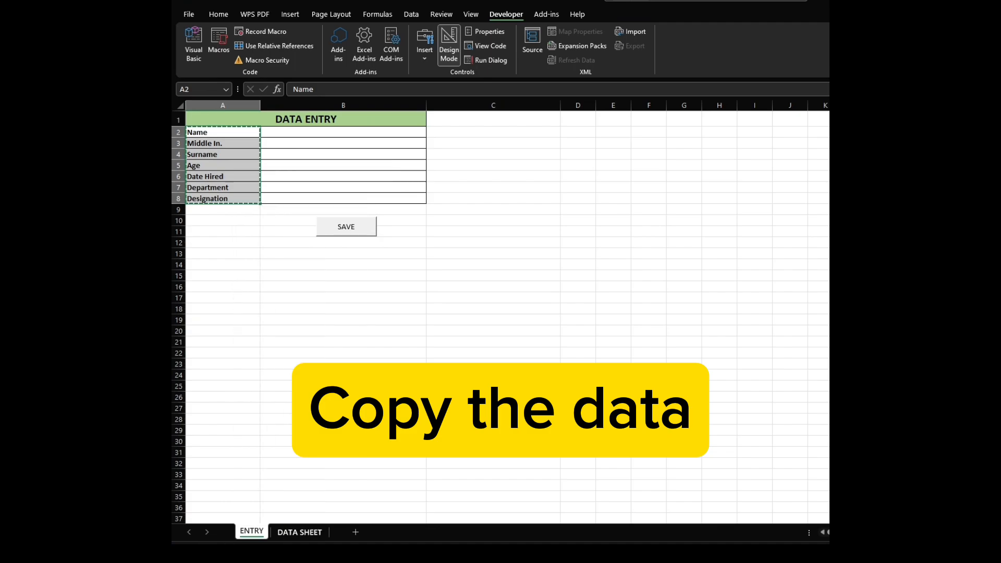
Paste the labels transposed into row 1 of DATA SHEET starting at cell A1.
click(300, 531)
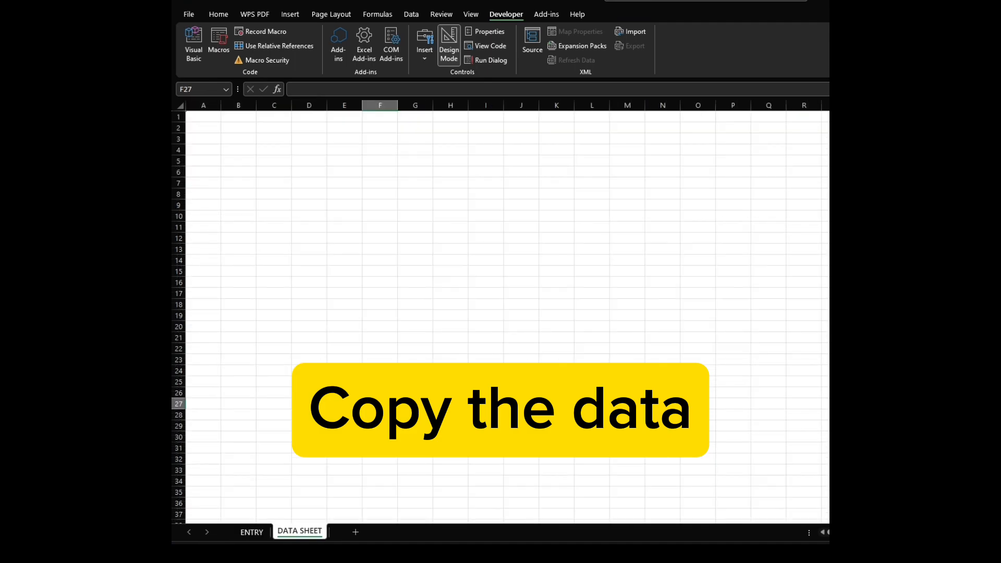
click(199, 116)
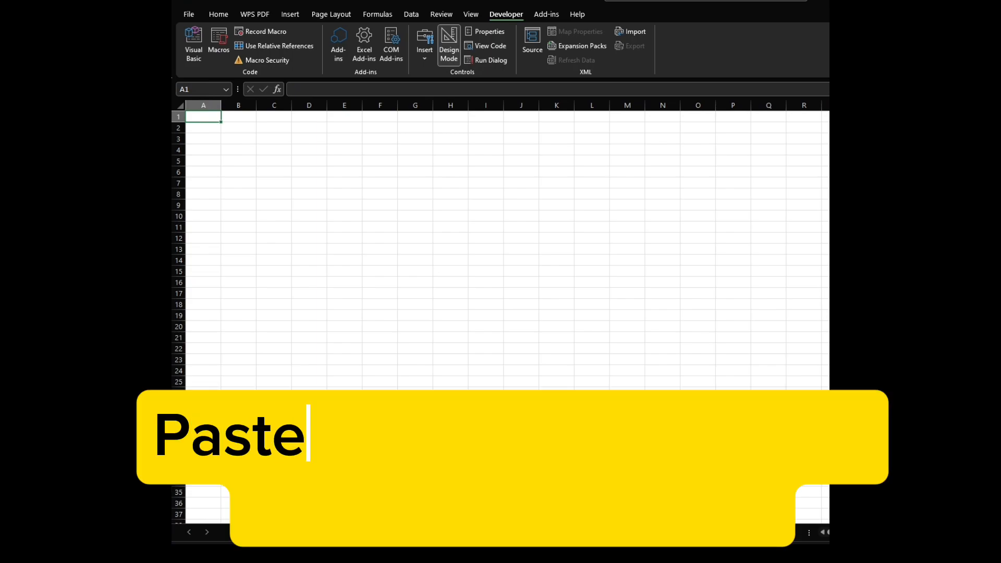
right_click(199, 116)
click(241, 207)
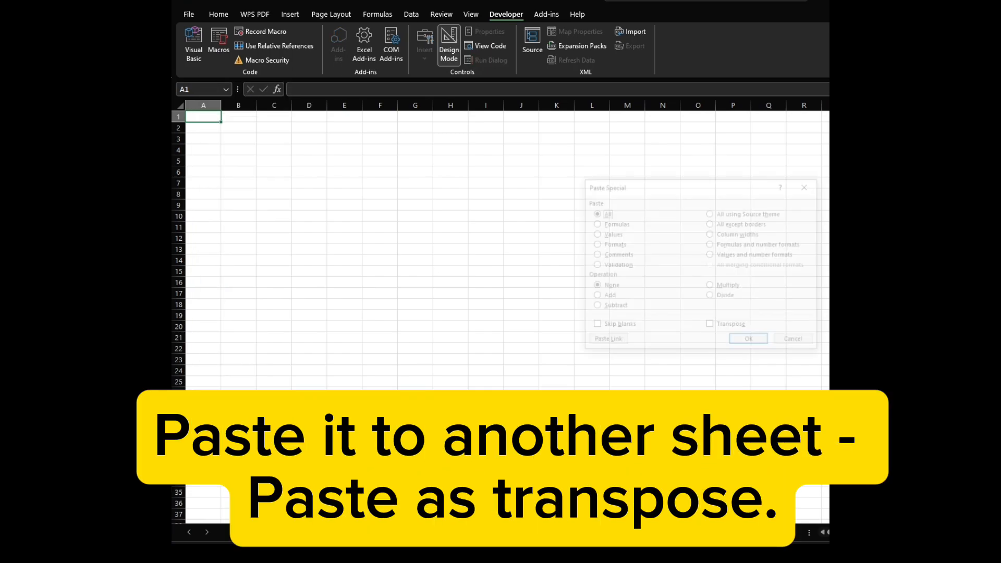
click(711, 326)
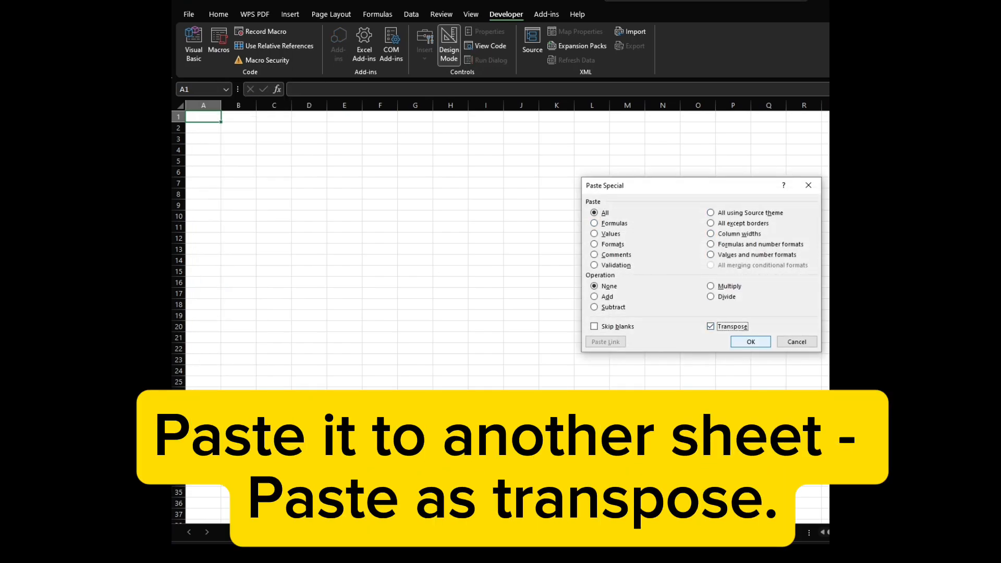
click(751, 342)
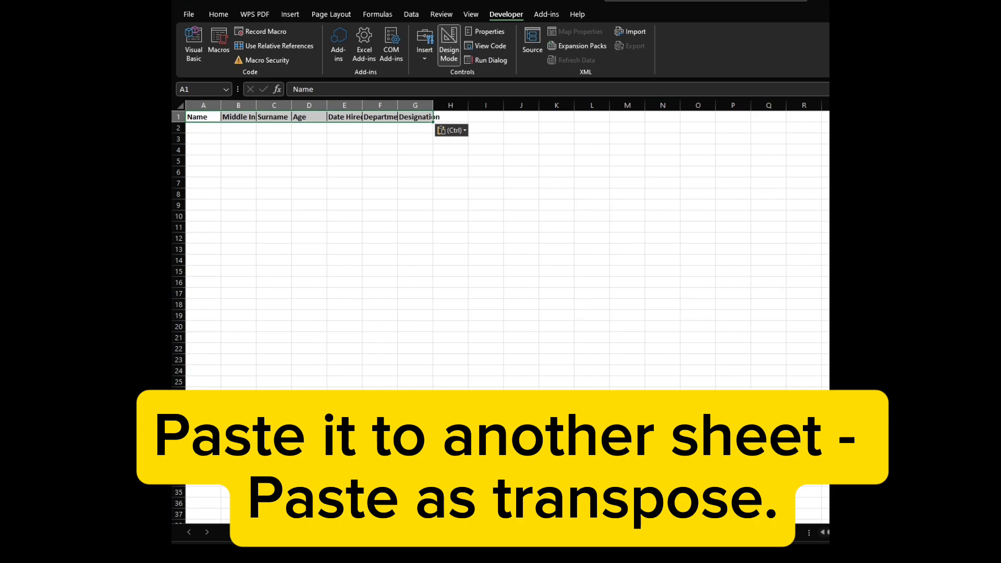
Widen columns A through G on DATA SHEET.
click(274, 150)
drag(204, 105, 446, 104)
drag(530, 105, 707, 105)
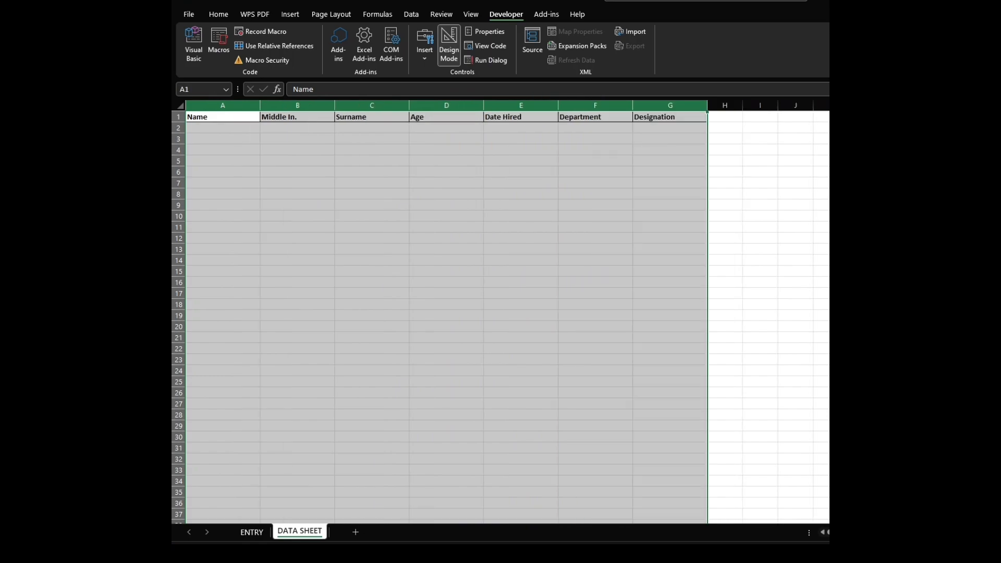
click(520, 183)
Apply all borders to the range A1:G34 on DATA SHEET.
drag(232, 117, 666, 485)
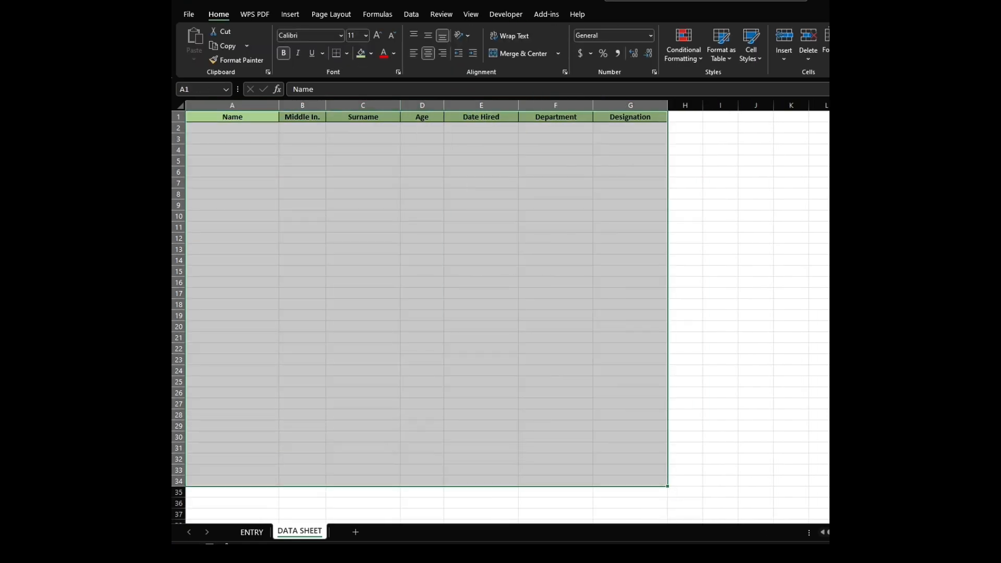
click(347, 53)
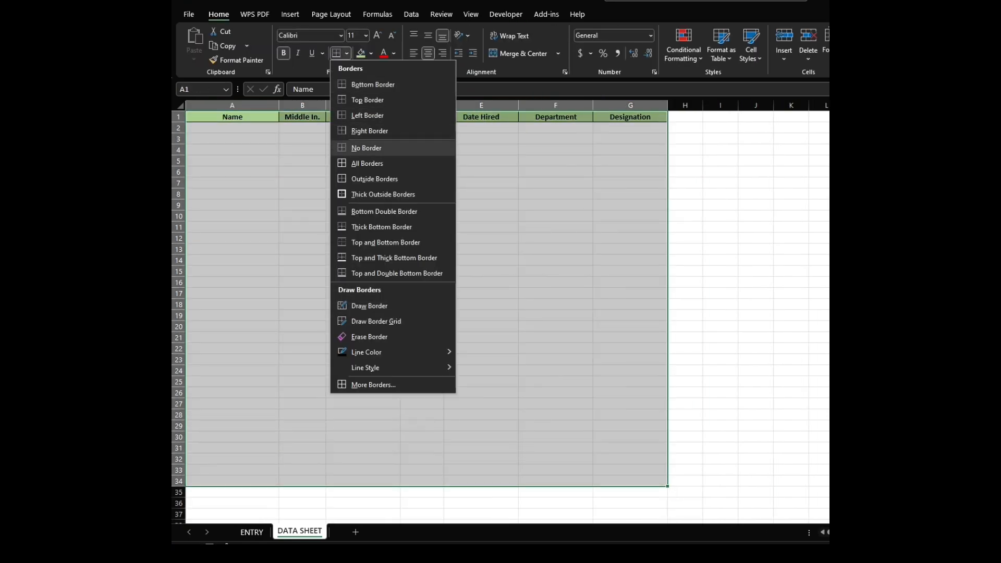
click(367, 164)
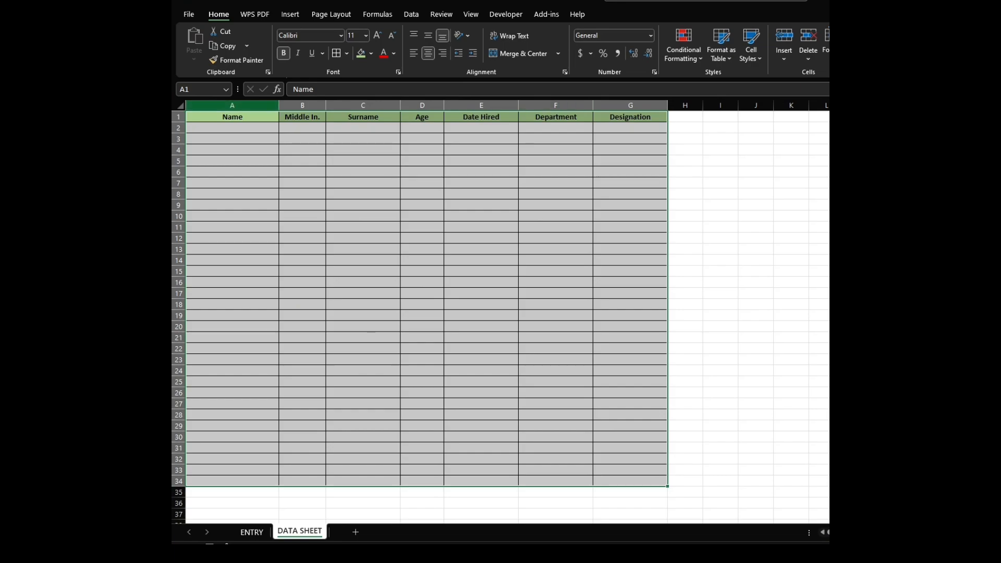
click(363, 271)
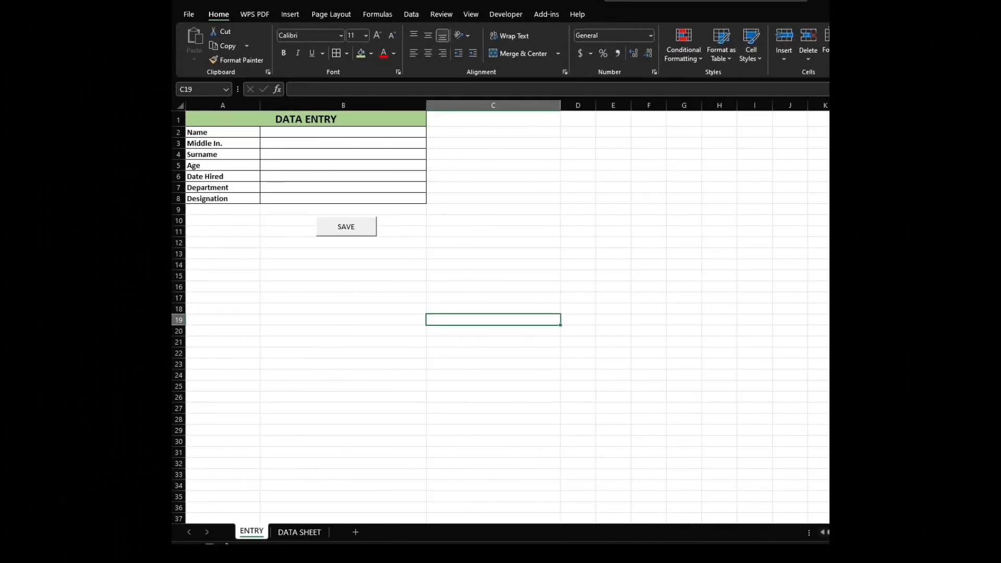
Fill in the entry form with the employee's first name, middle initial M, surname and age 27.
click(343, 132)
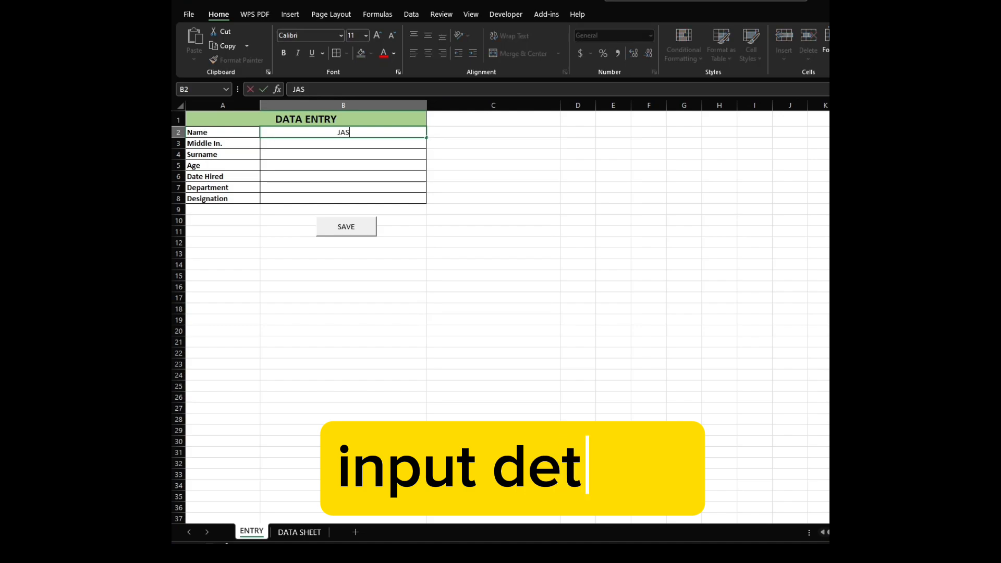
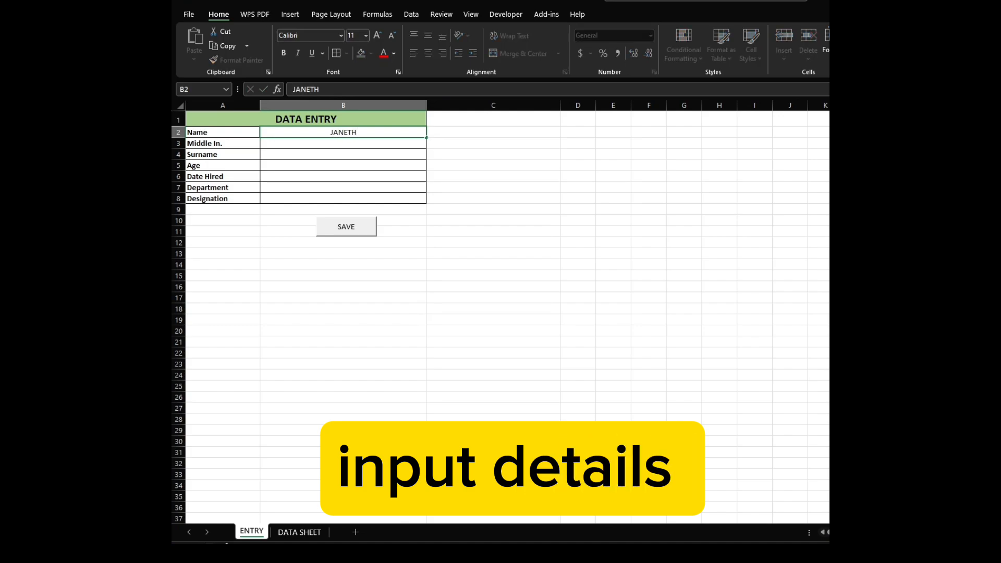
key(Return)
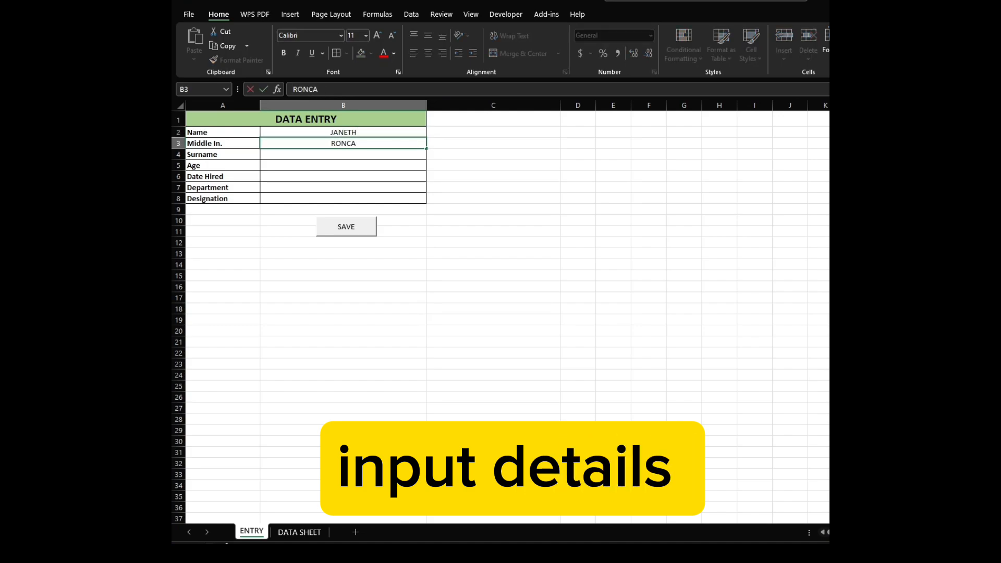
text(M)
key(Return)
text(RONCALE)
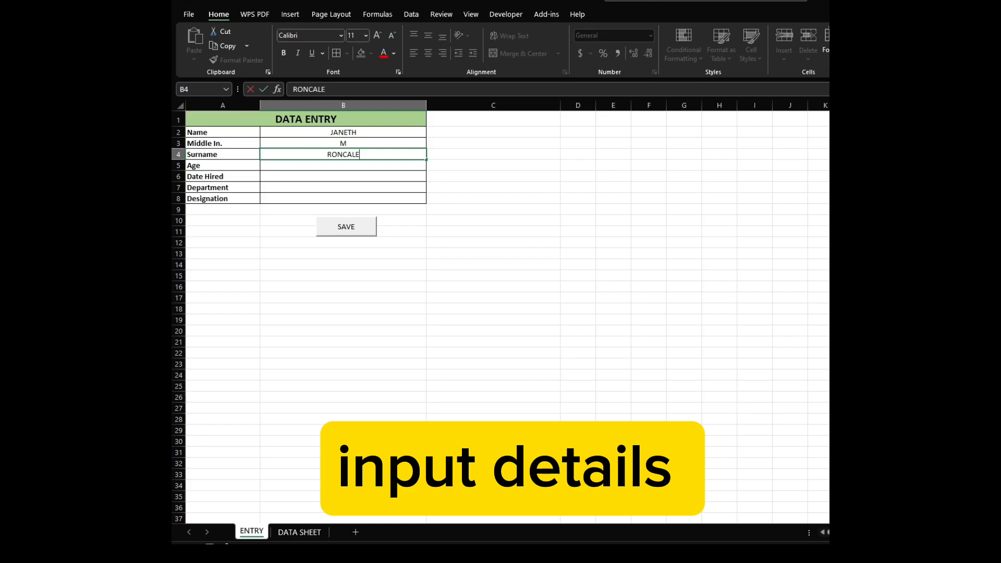
key(Return)
text(27)
key(Return)
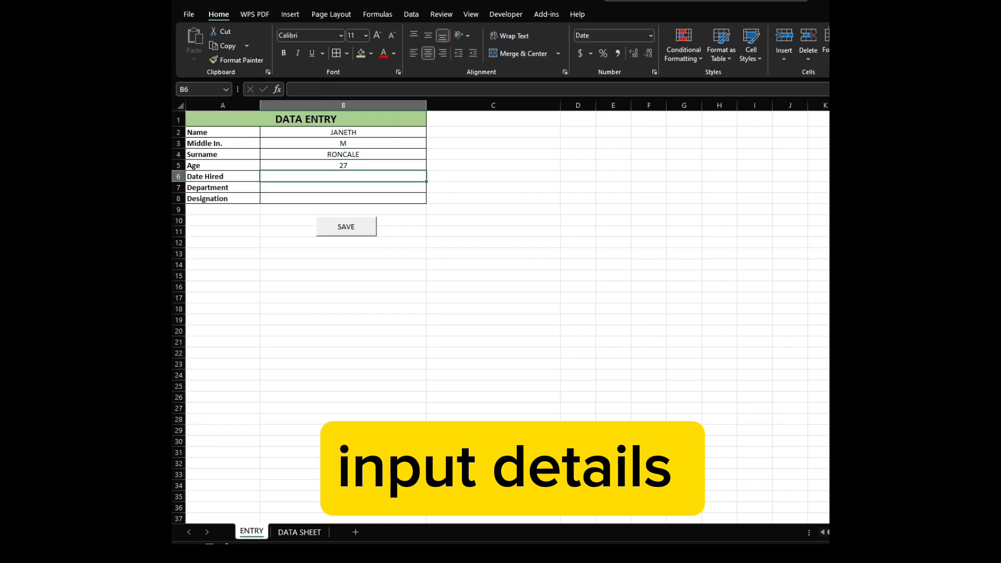
Enter date hired 7/13/2017, department MANAGEMENT and designation ADMINISTRATOR in the entry form.
text(7/)
key(BackSpace)
key(BackSpace)
text(3)
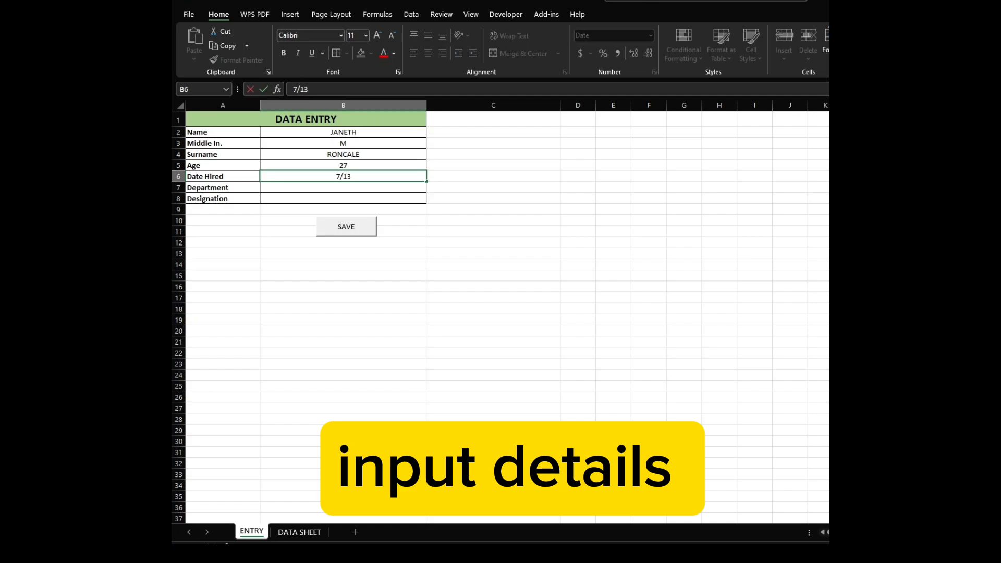
text(/2017)
key(Return)
text(MANAG)
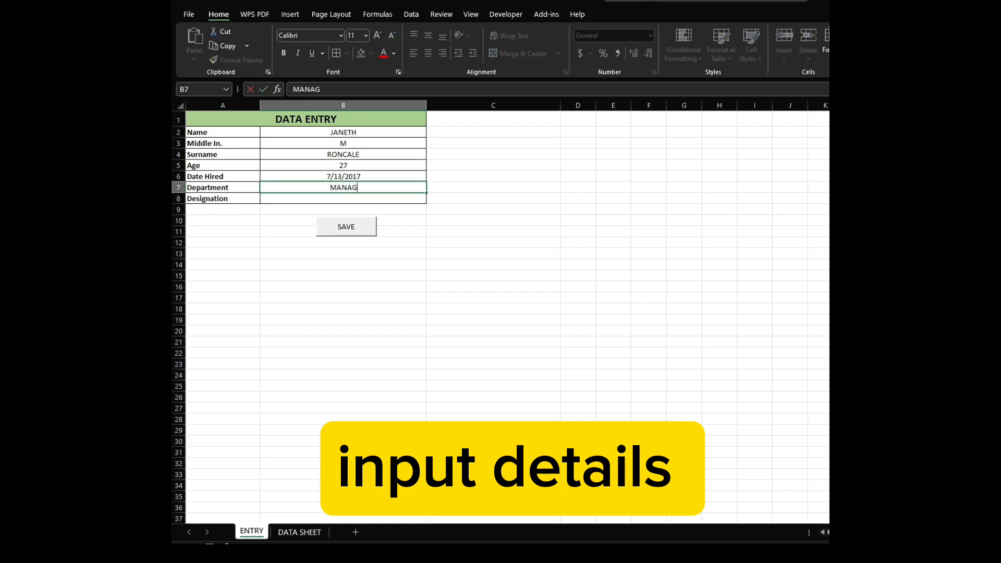
text(EMENT)
key(Return)
text(AD)
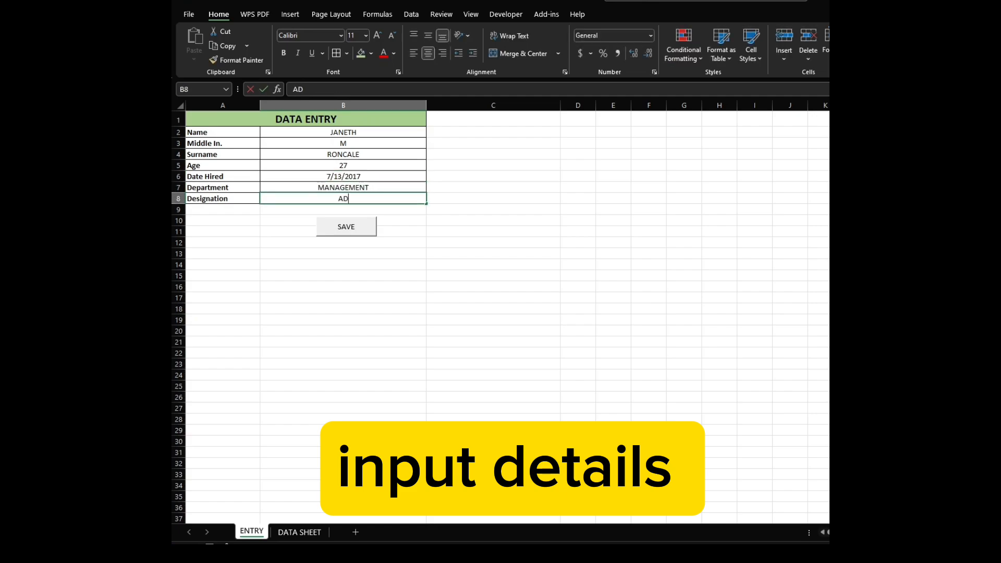
text(MINISTRATOR)
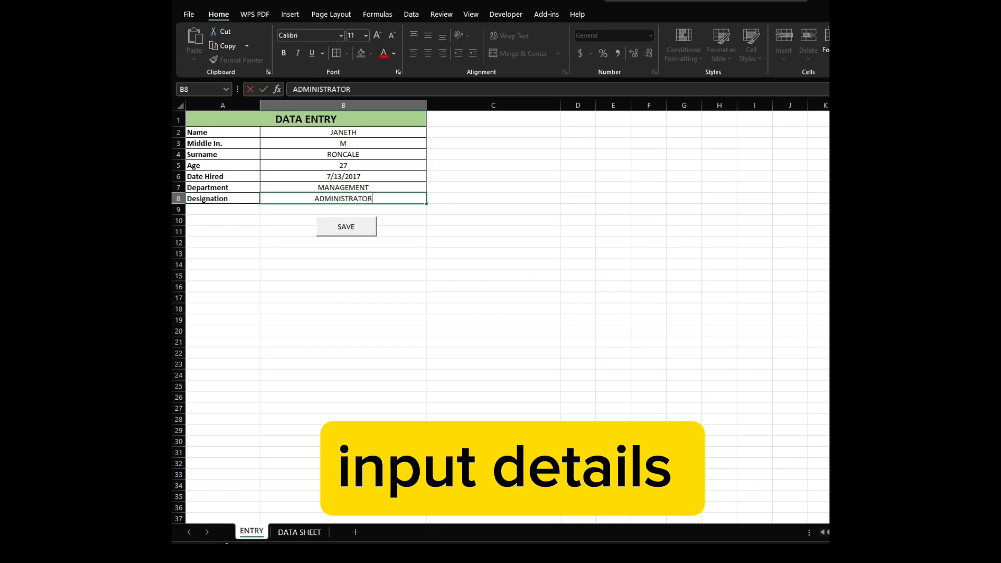
drag(343, 132, 343, 199)
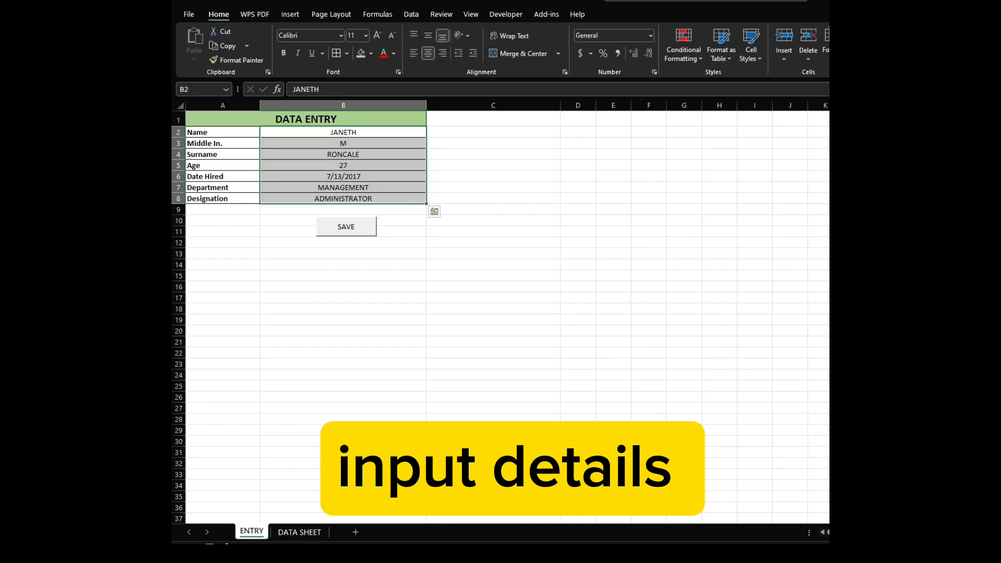
click(493, 220)
click(493, 331)
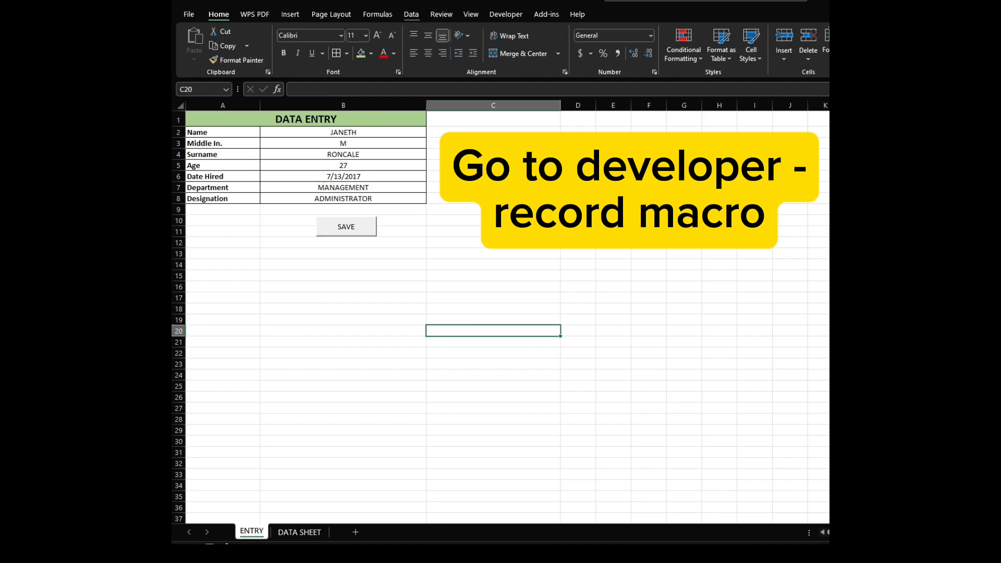
Start recording a new macro named with the employee's first name followed by _Entry.
click(506, 15)
click(266, 31)
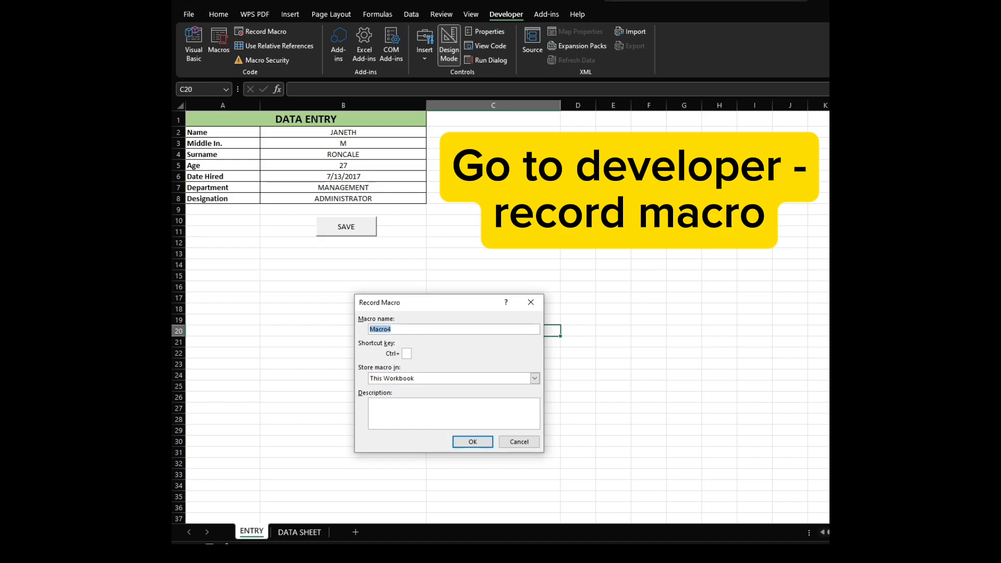
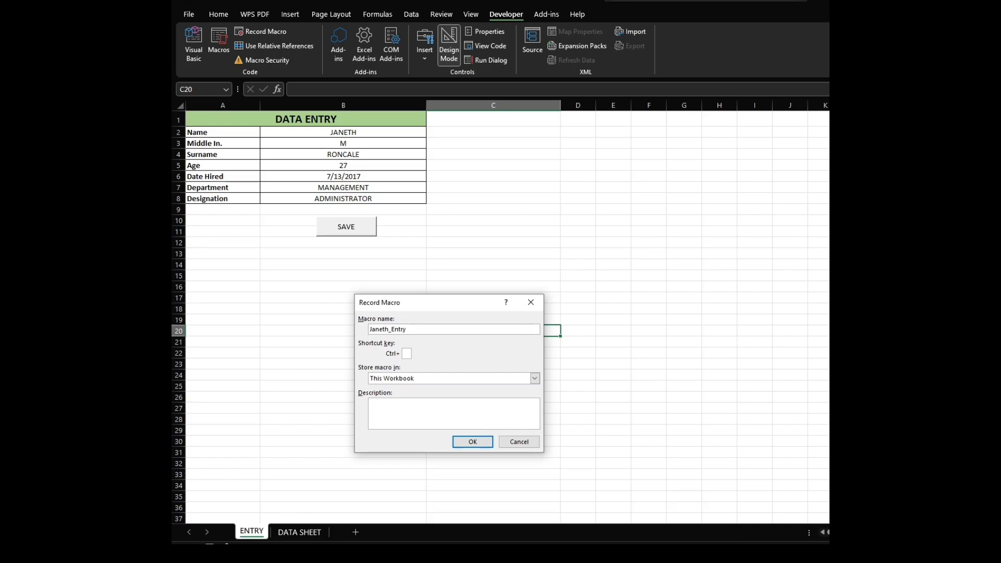
key(Return)
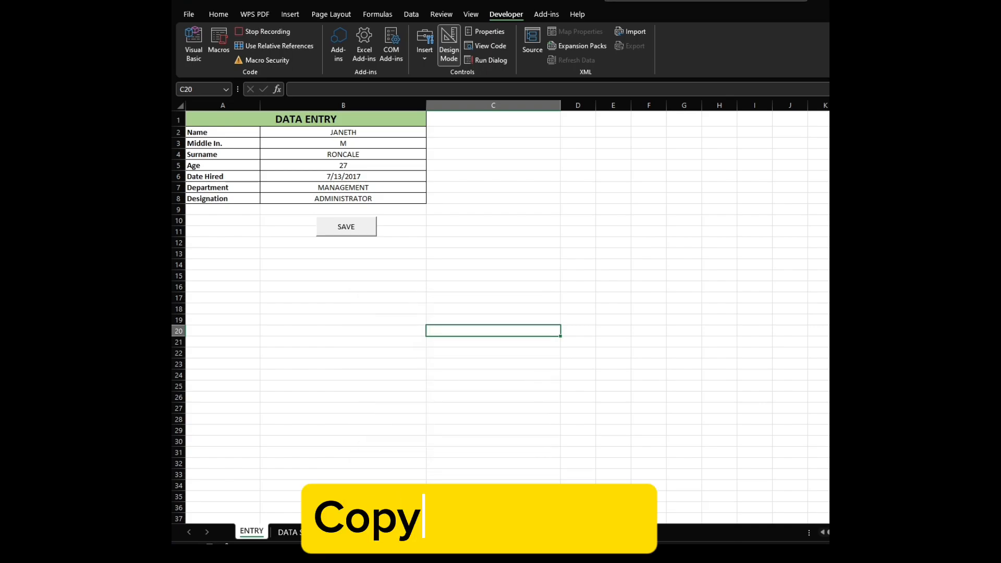
Copy the entry values in B2:B8 of the entry form.
drag(343, 132, 343, 199)
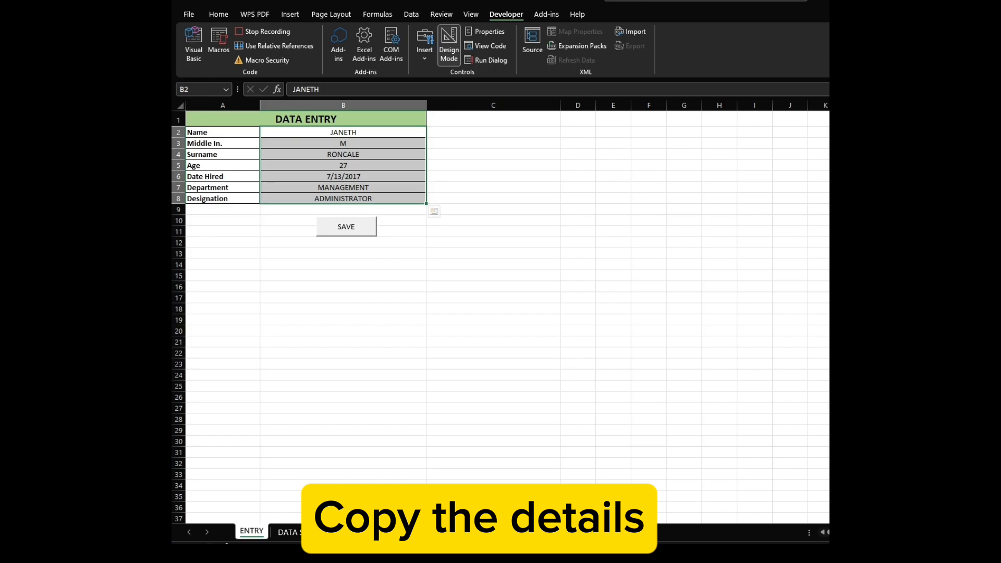
right_click(371, 194)
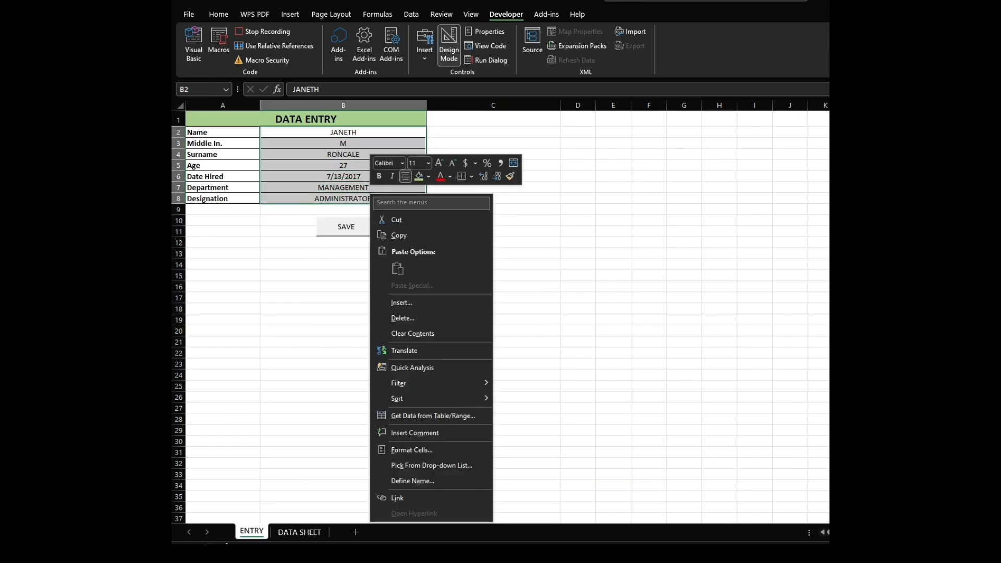
click(399, 235)
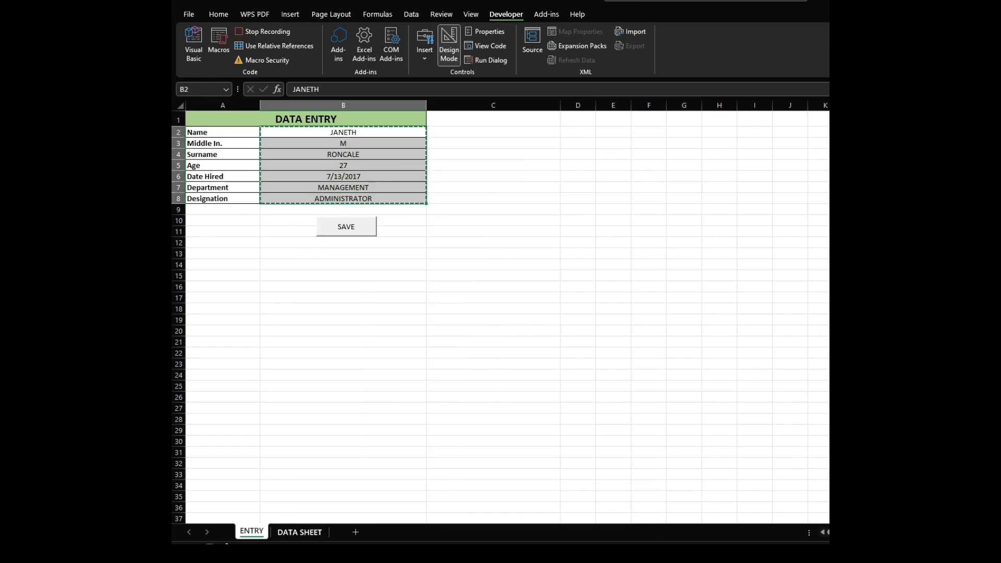
On DATA SHEET, select H1, jump to the last row, over to column A, and back up to the last filled cell.
click(299, 532)
click(684, 172)
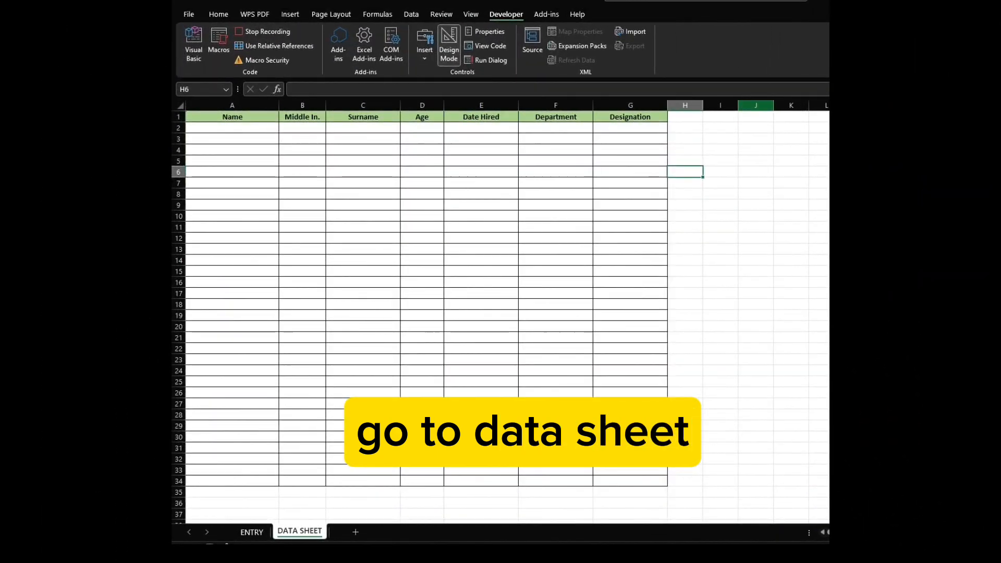
click(684, 117)
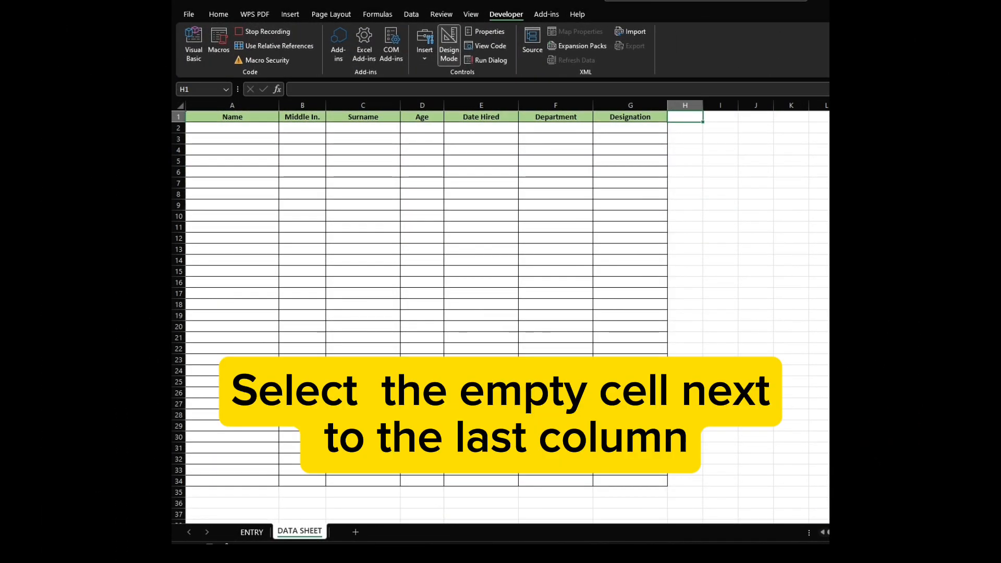
key(ctrl+Down)
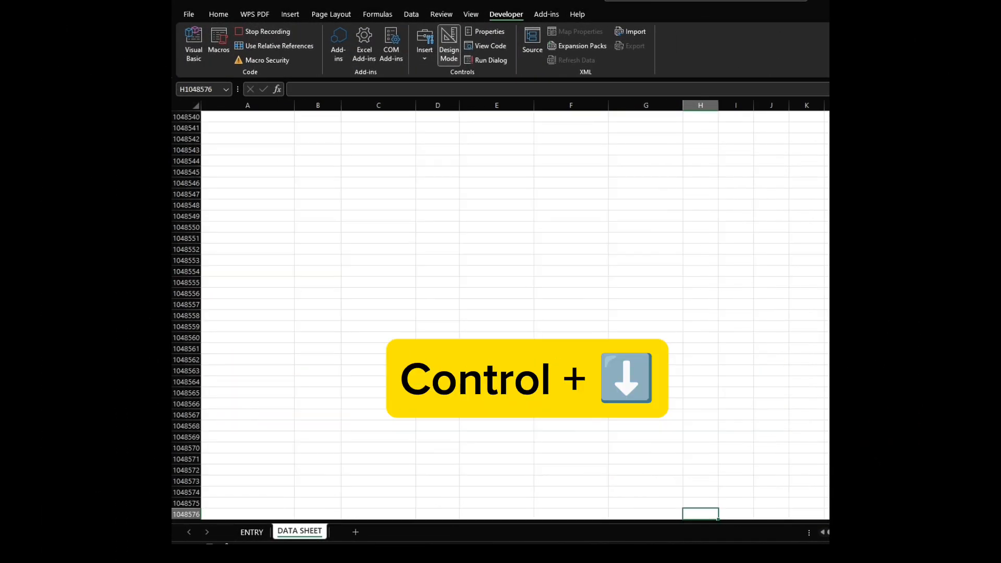
key(ctrl+Left)
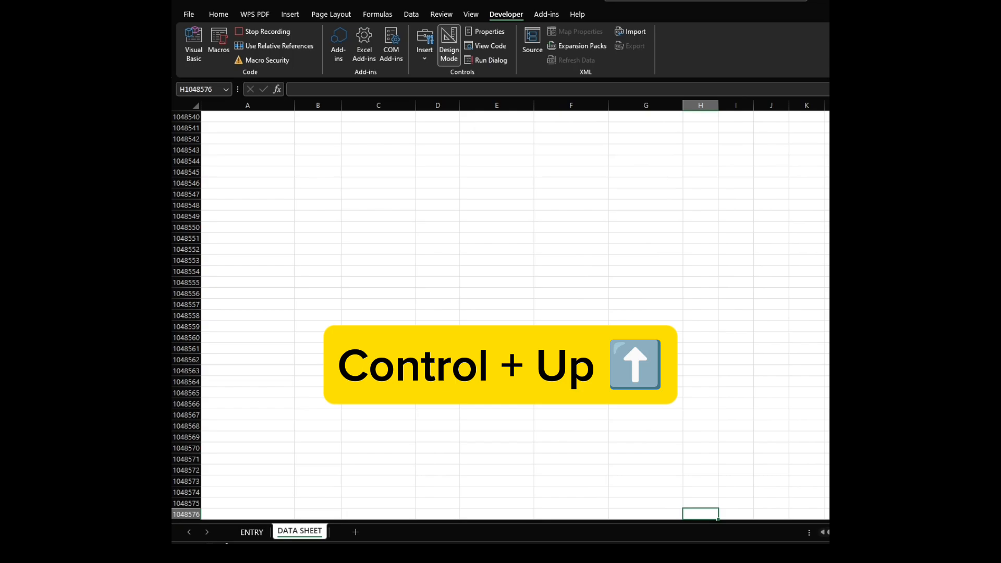
key(ctrl+Left)
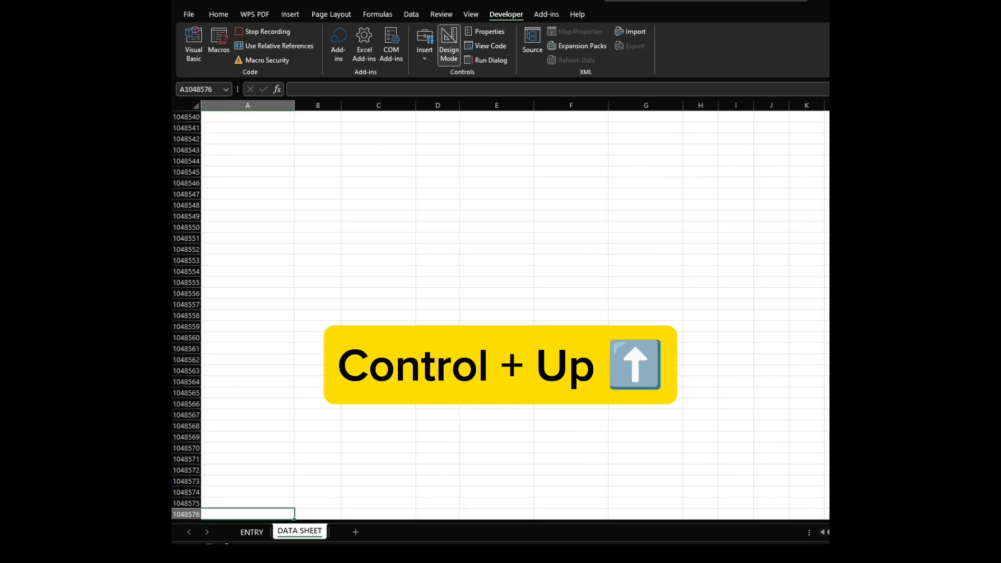
key(ctrl+Up)
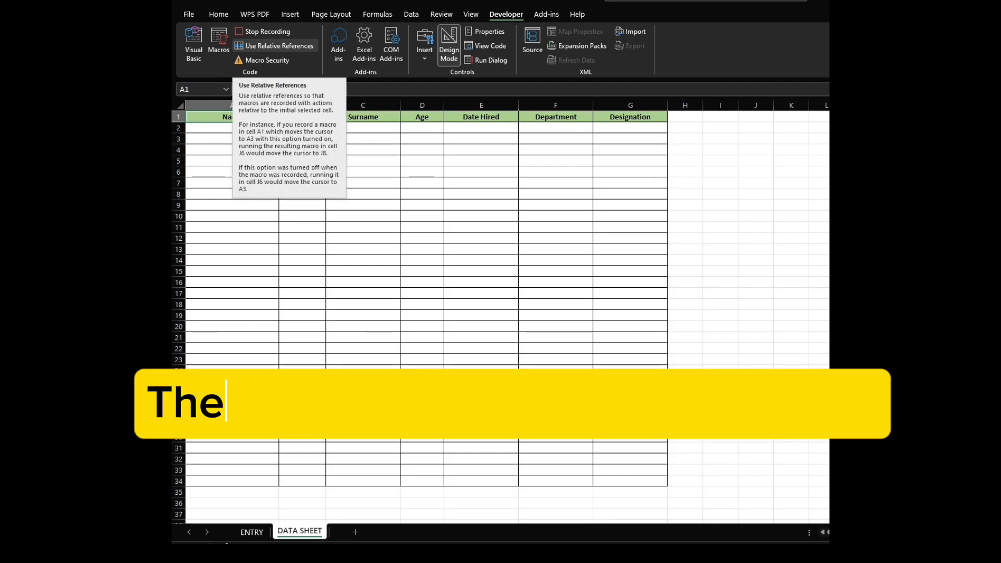
Turn on Use Relative References, move one cell down to A2, and turn Use Relative References off again.
click(279, 46)
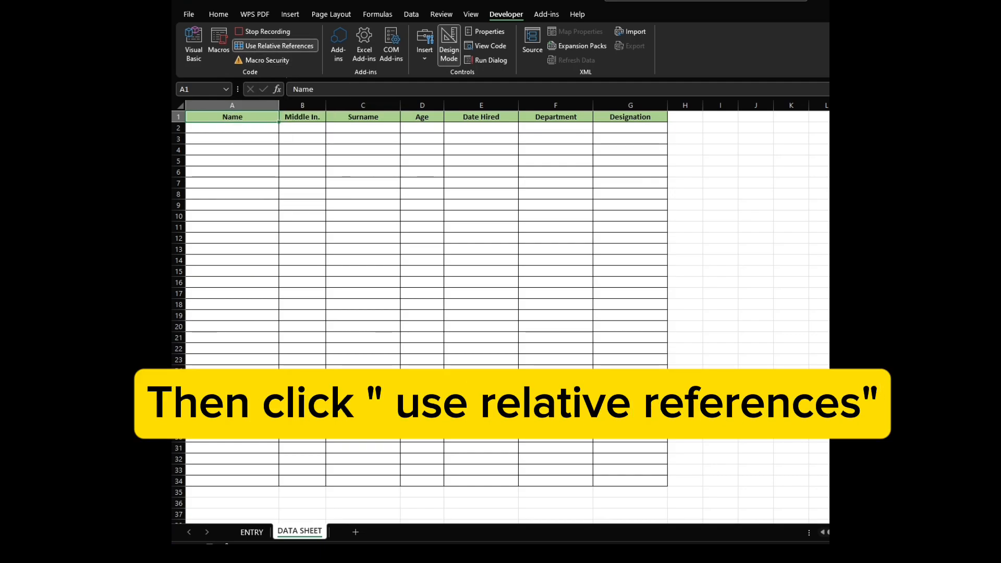
key(Down)
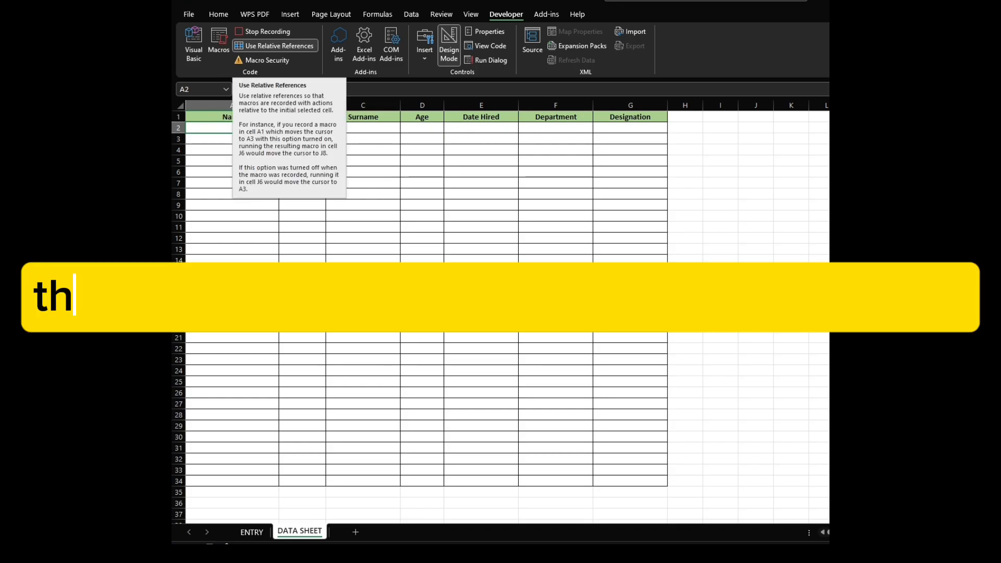
click(276, 46)
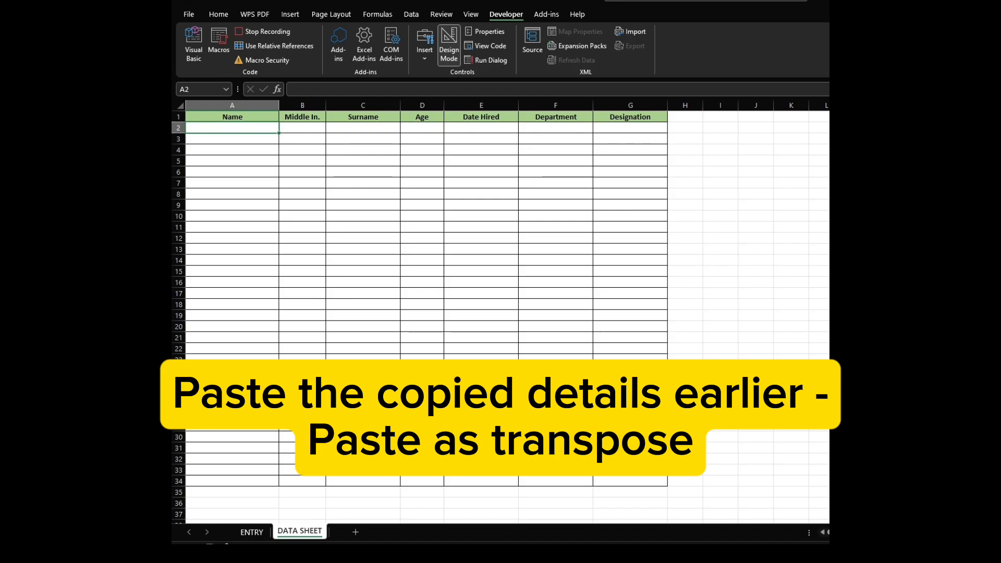
Paste Special the copied entries into A2 with Transpose enabled.
right_click(247, 127)
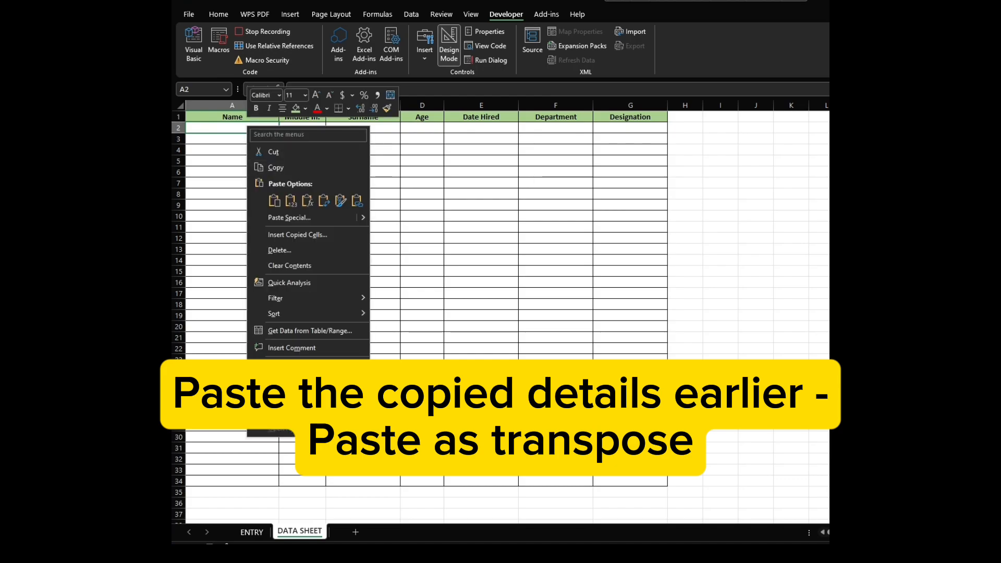
click(290, 217)
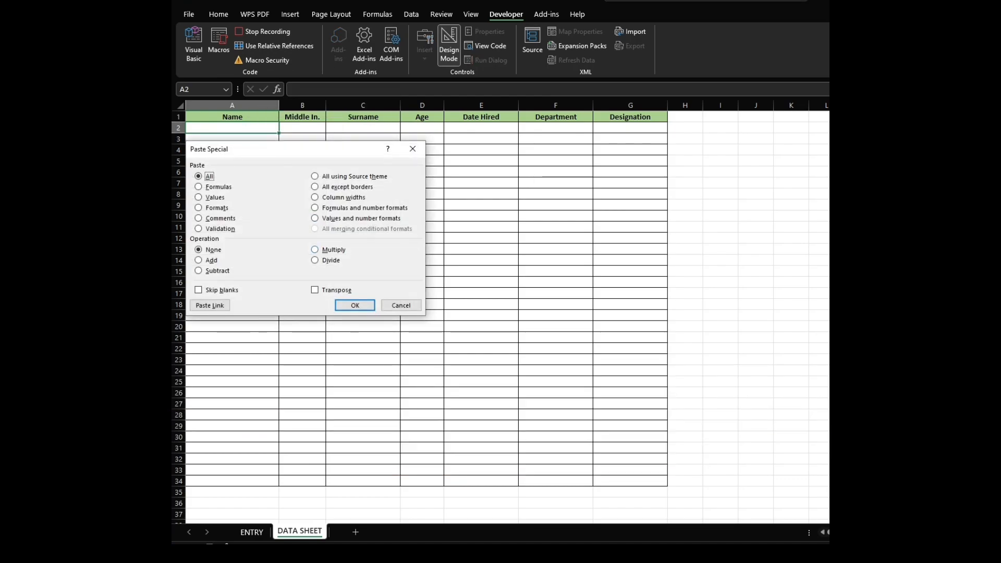
click(315, 290)
click(355, 305)
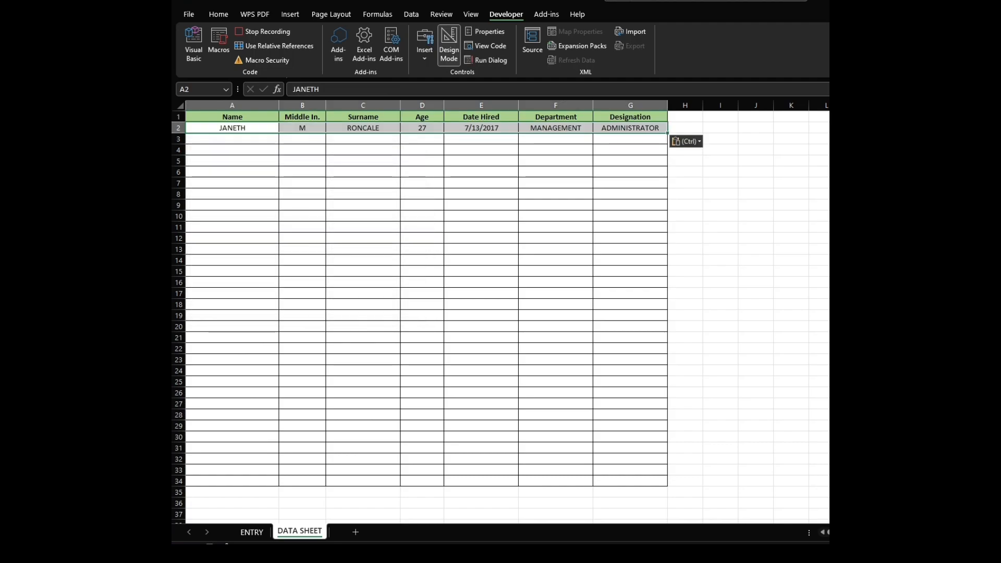
Return to the ENTRY sheet and clear the contents of the entry cells B2:B8.
click(481, 227)
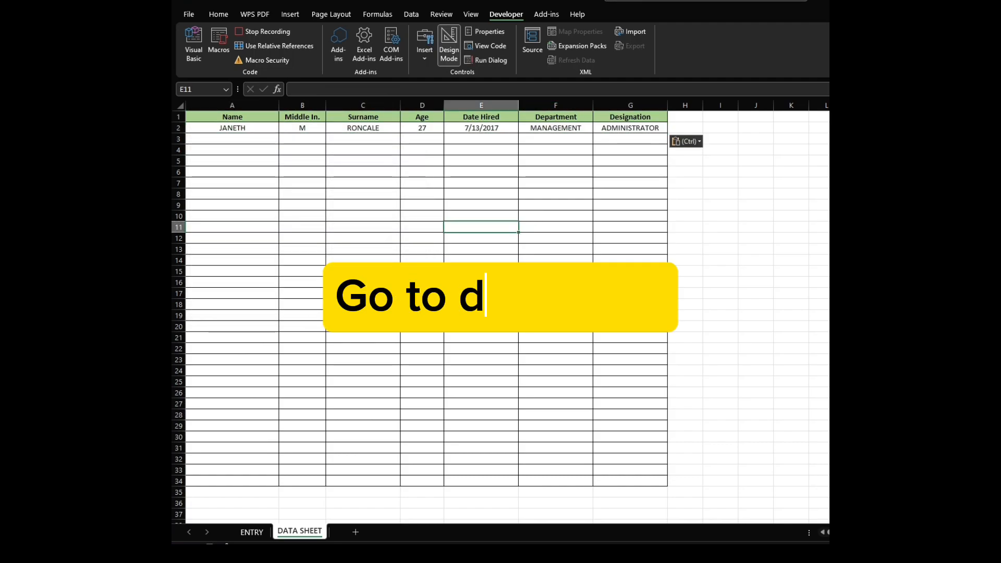
drag(232, 129, 630, 128)
click(631, 172)
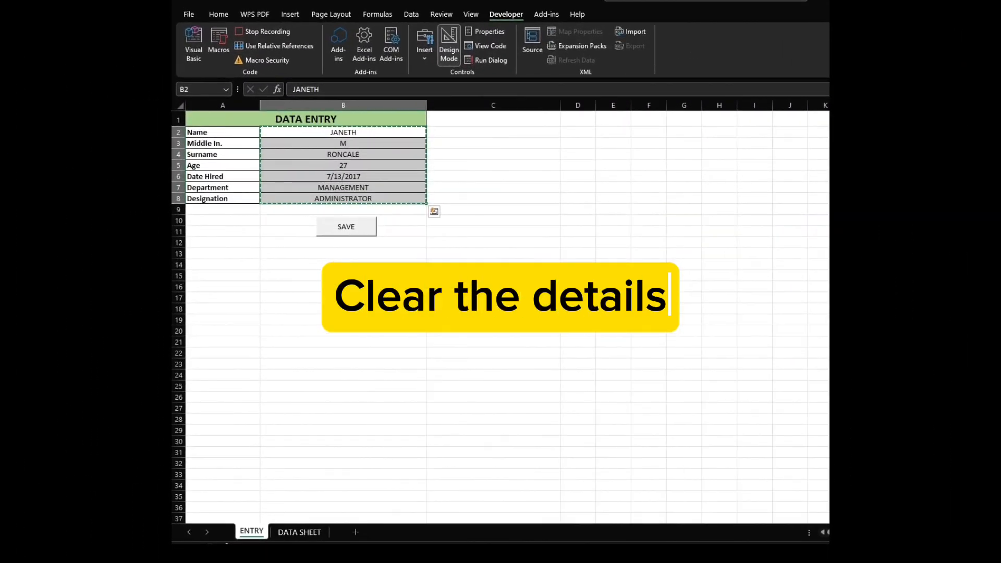
drag(343, 132, 343, 198)
right_click(385, 198)
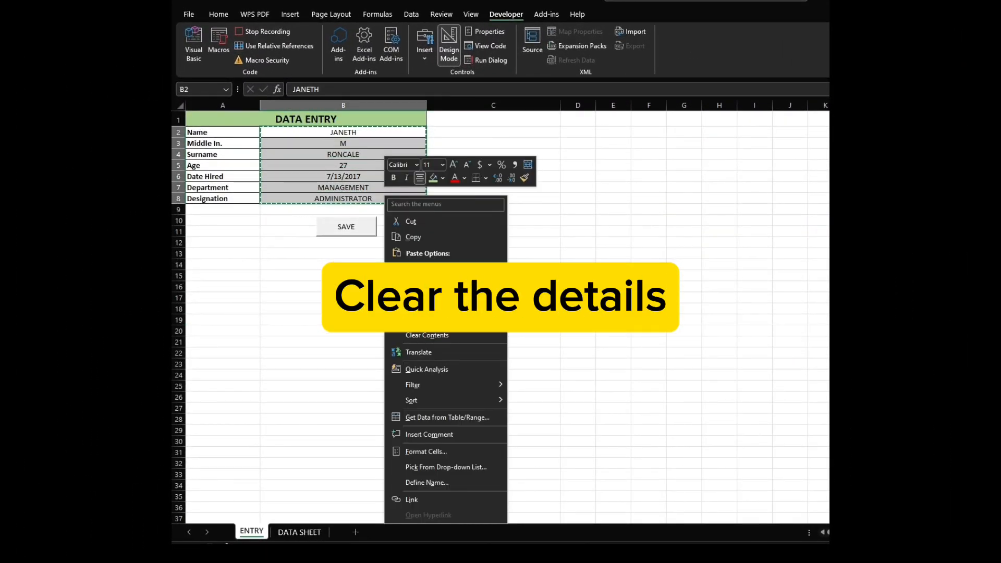
click(427, 334)
click(493, 132)
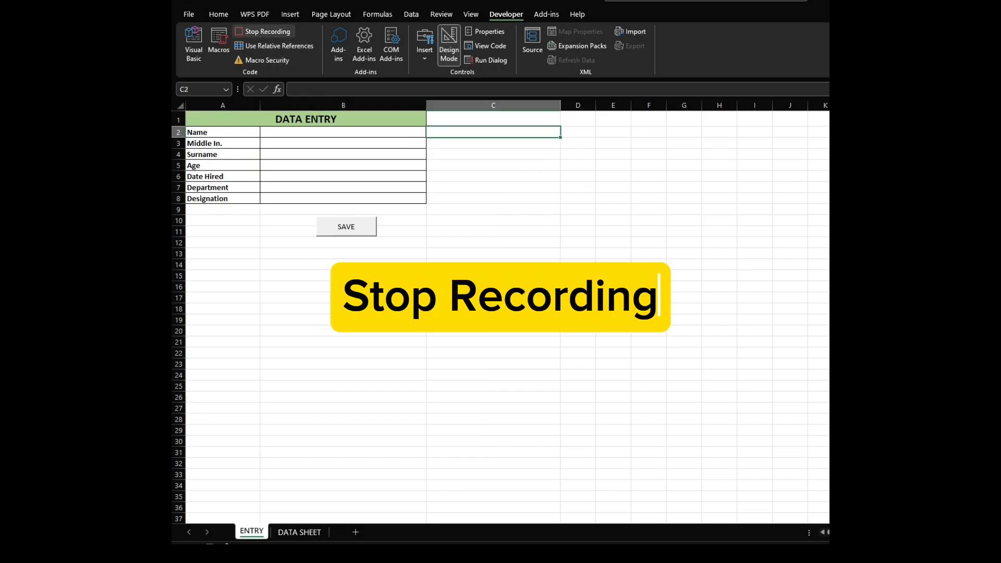
Stop the macro recording.
click(264, 32)
click(343, 298)
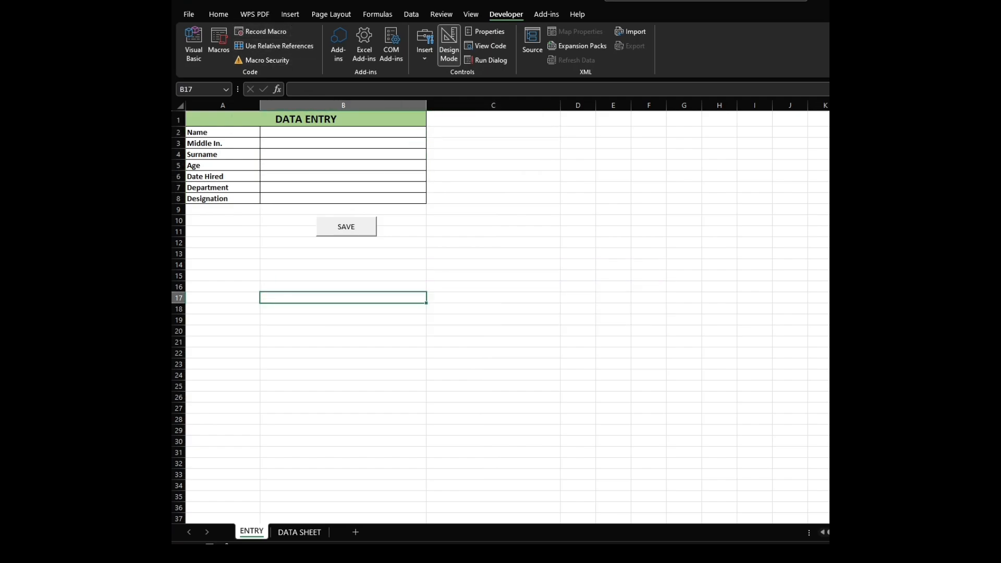
click(492, 132)
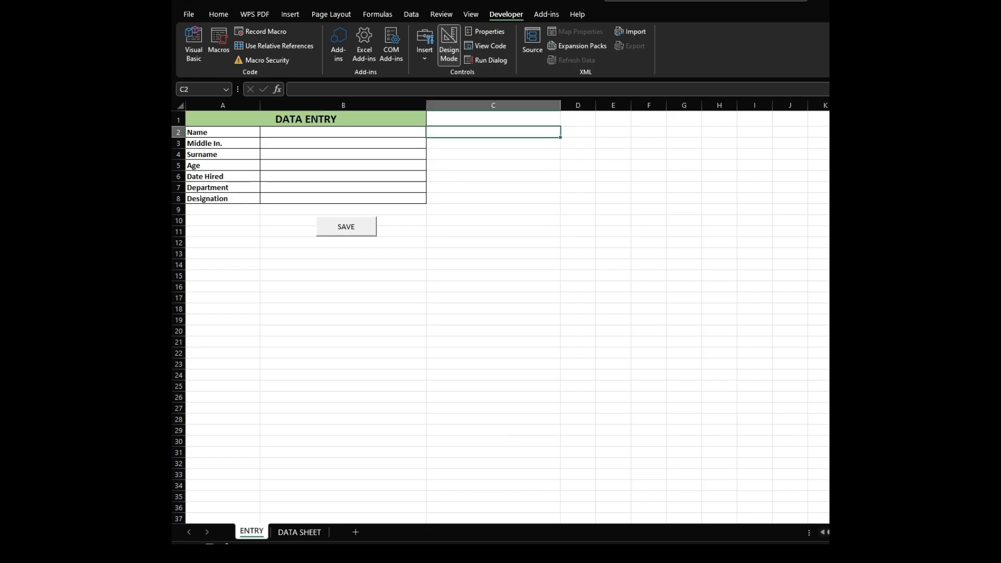
click(343, 298)
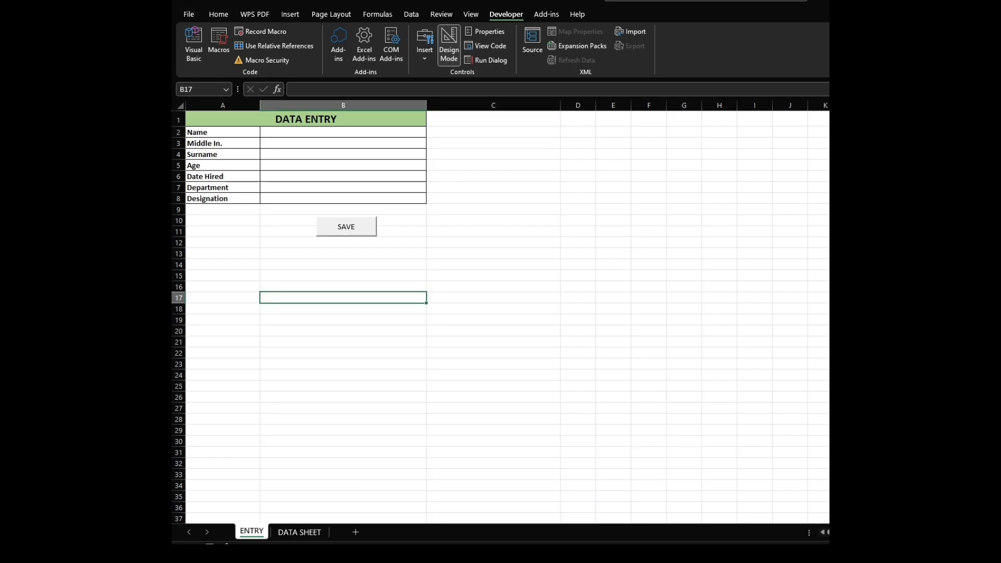
Assign the recorded _Entry macro named after the employee to the SAVE button.
right_click(372, 225)
click(415, 330)
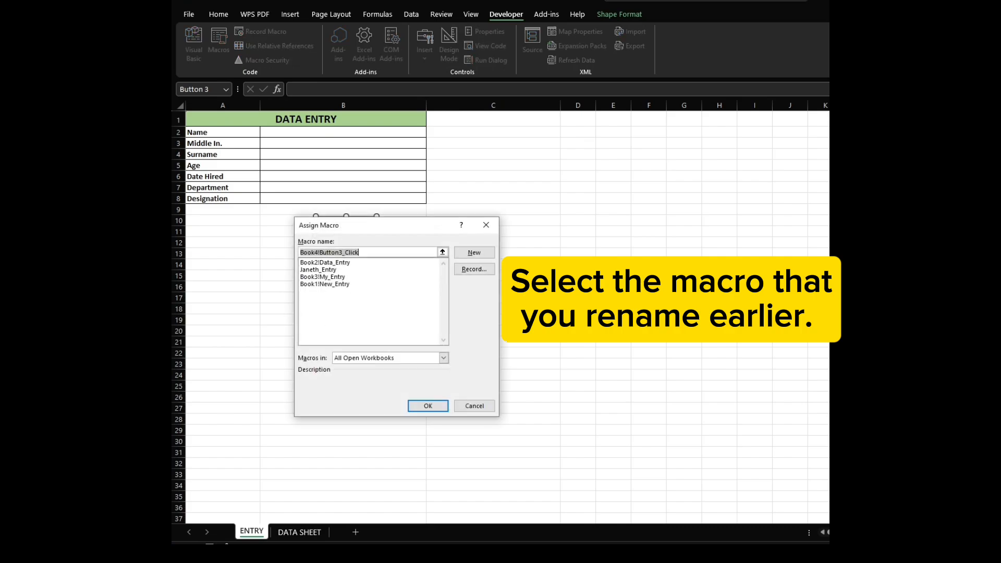
click(318, 269)
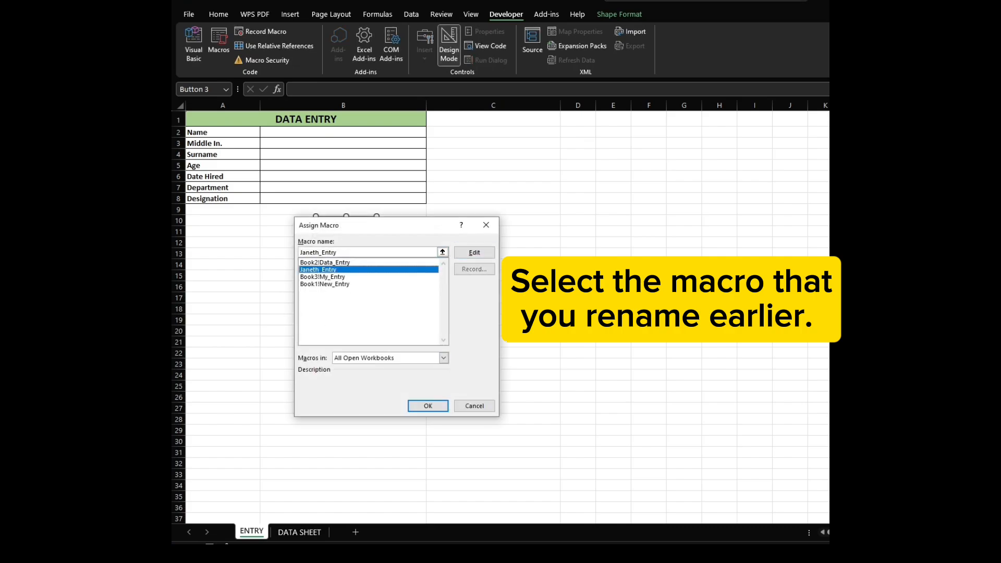
click(428, 405)
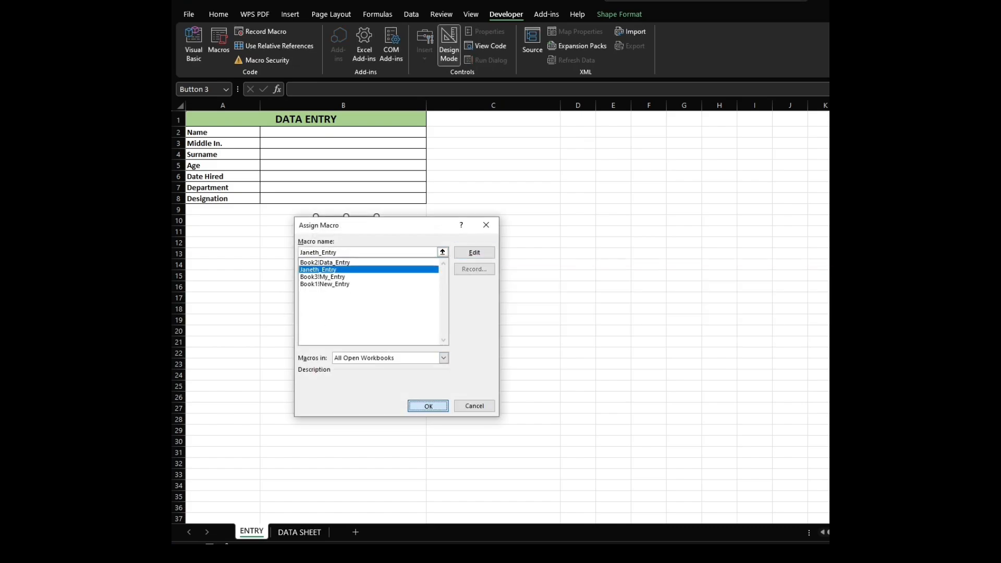
click(578, 210)
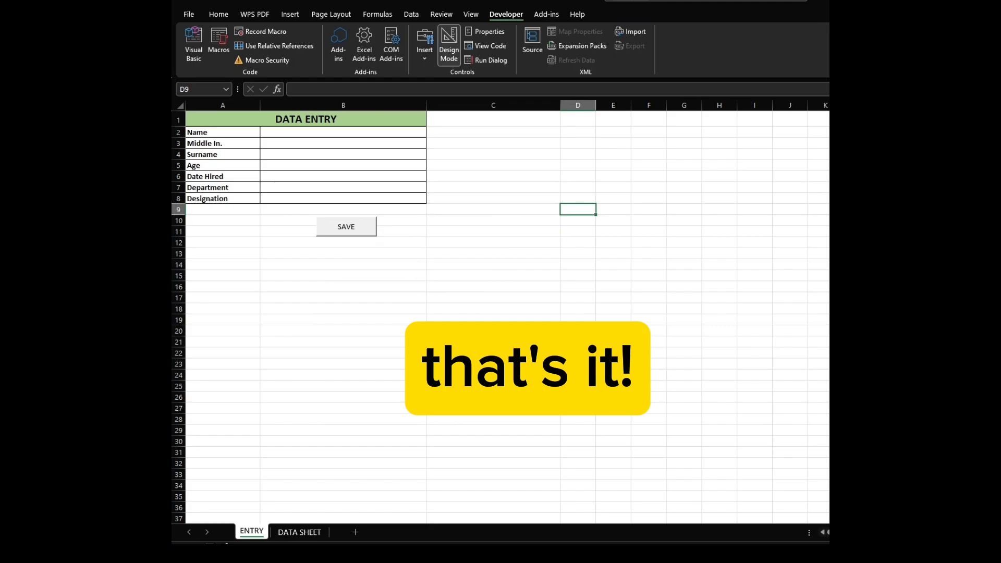
Check the DATA SHEET table and return to the entry form.
click(300, 533)
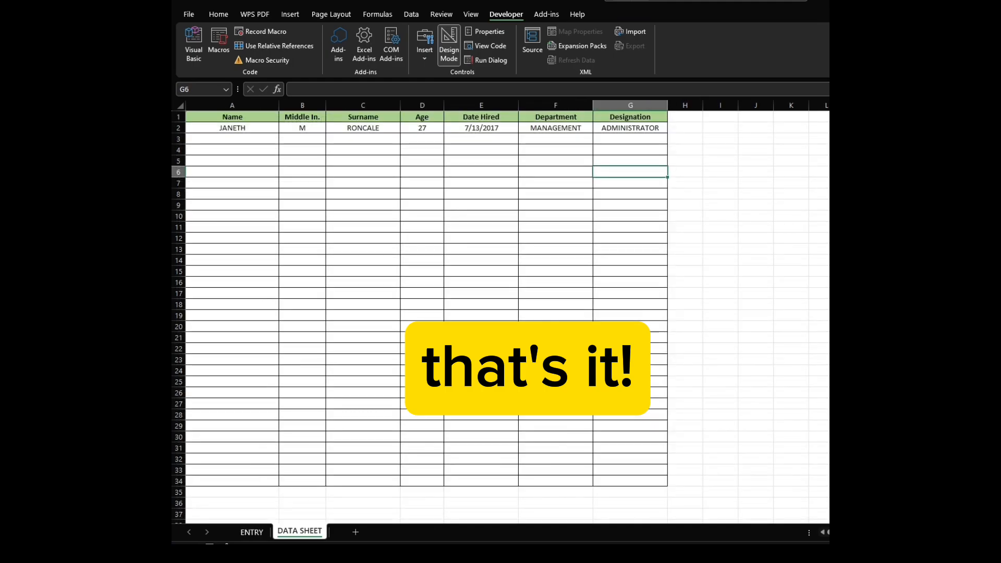
click(251, 532)
click(613, 176)
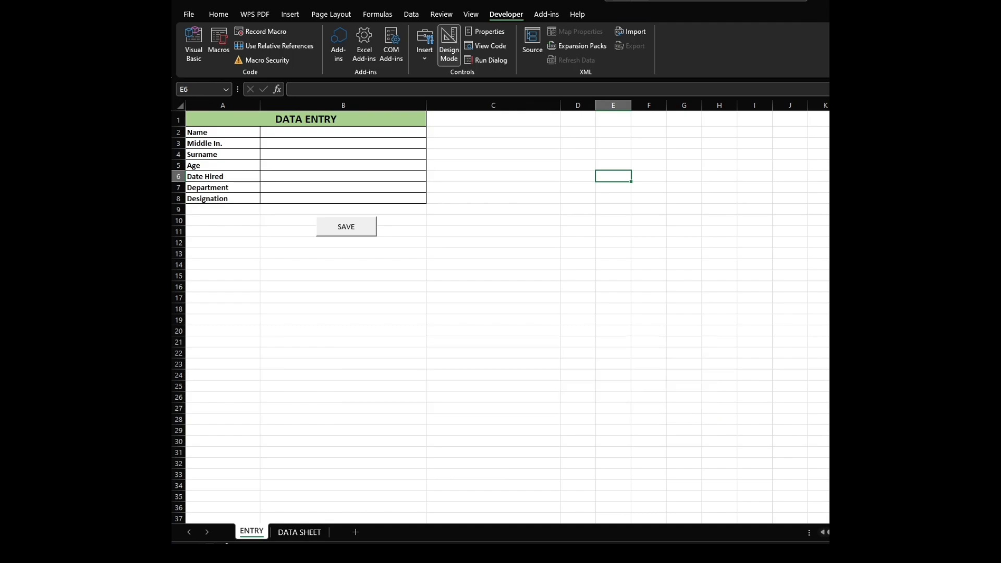
Fill in the entry form with the employee's first name, middle initial M, surname and age 23.
click(343, 133)
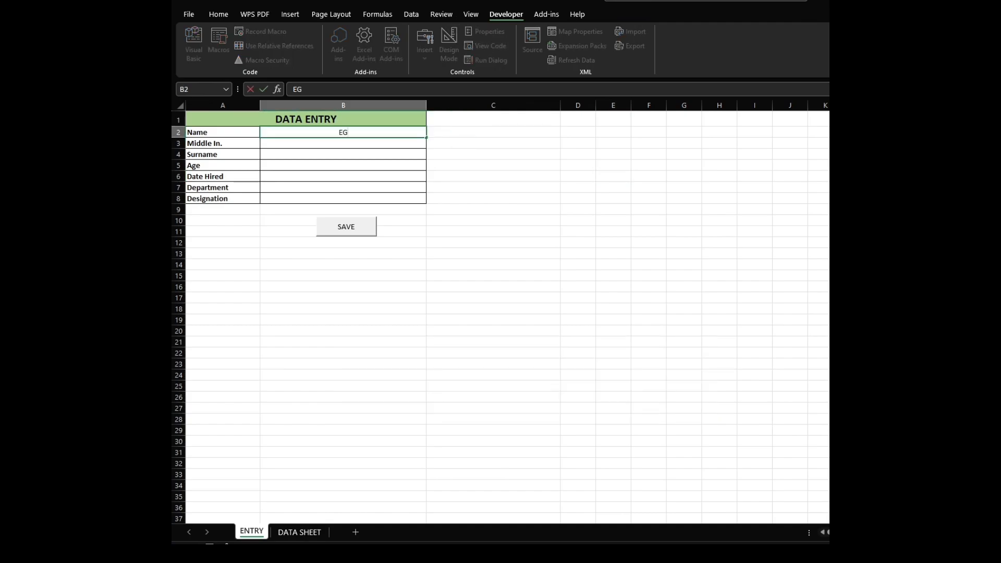
key(Return)
text(M)
key(Return)
text(GARAPATA)
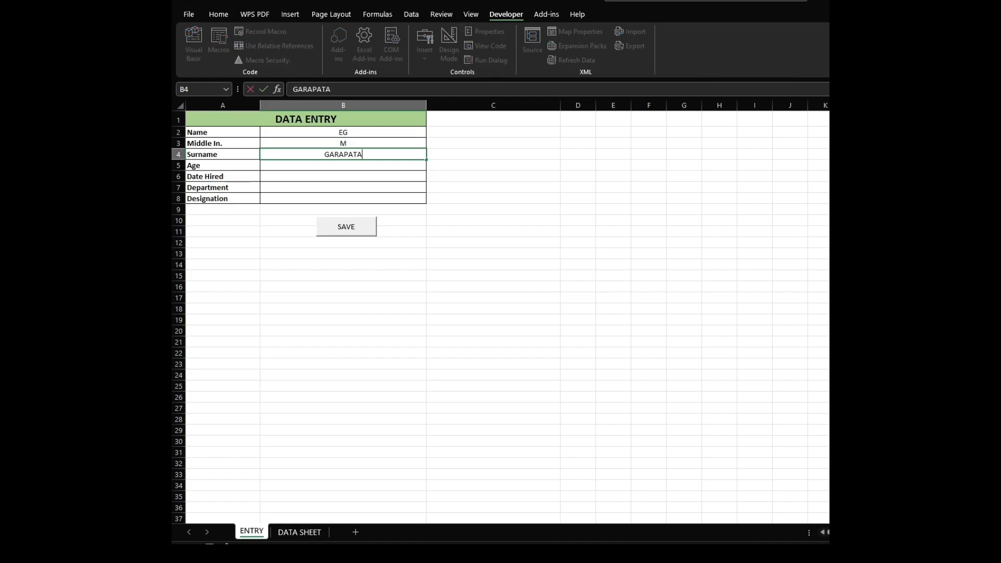
key(Return)
text(23)
key(Return)
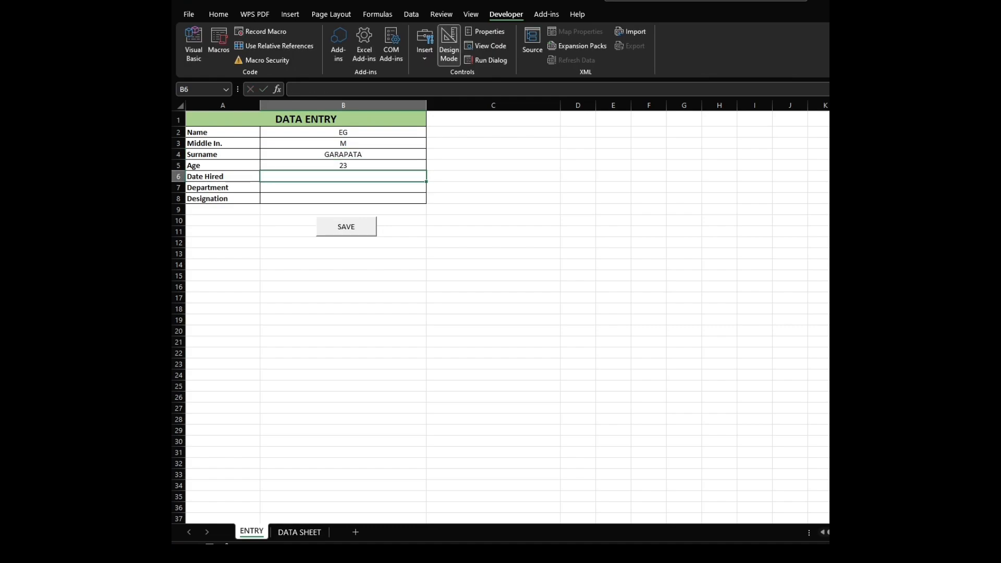
Enter date hired 2/8/2024, department MANAGEMENT and designation HRD in the entry form.
text(2/8/1024)
key(Return)
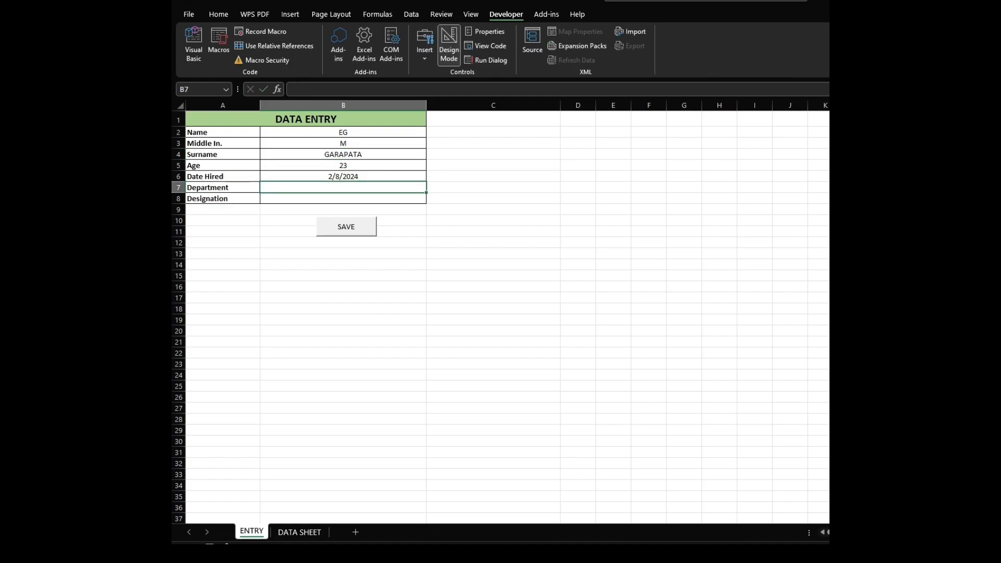
text(MANAGEMENT)
key(Return)
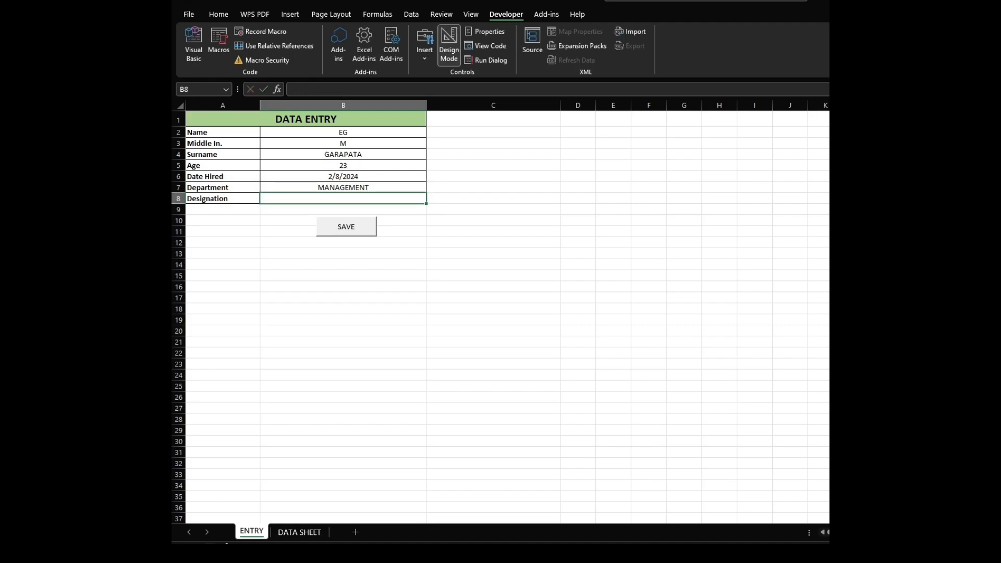
text(HRD)
click(493, 253)
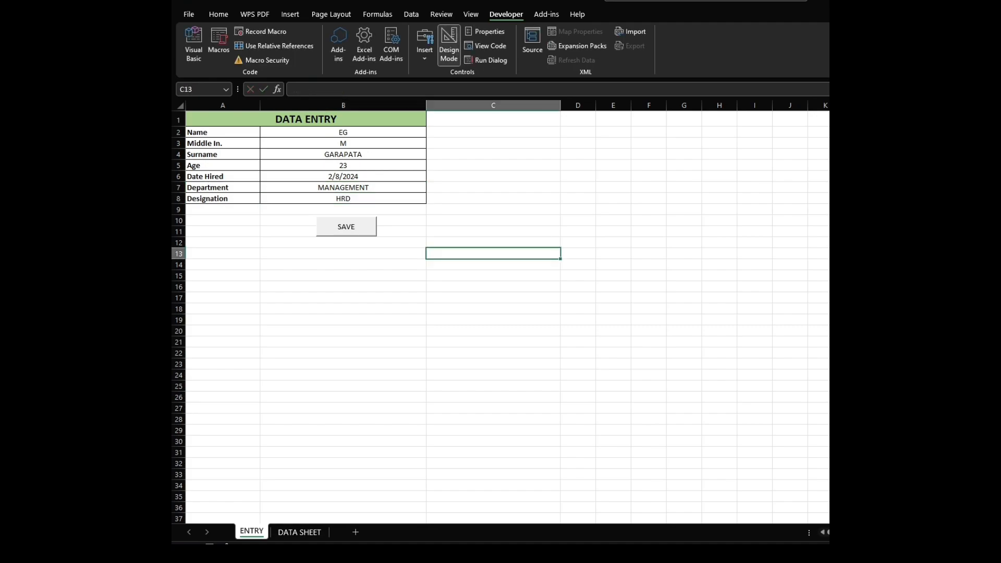
Check the DATA SHEET table and return to the ENTRY sheet.
click(300, 532)
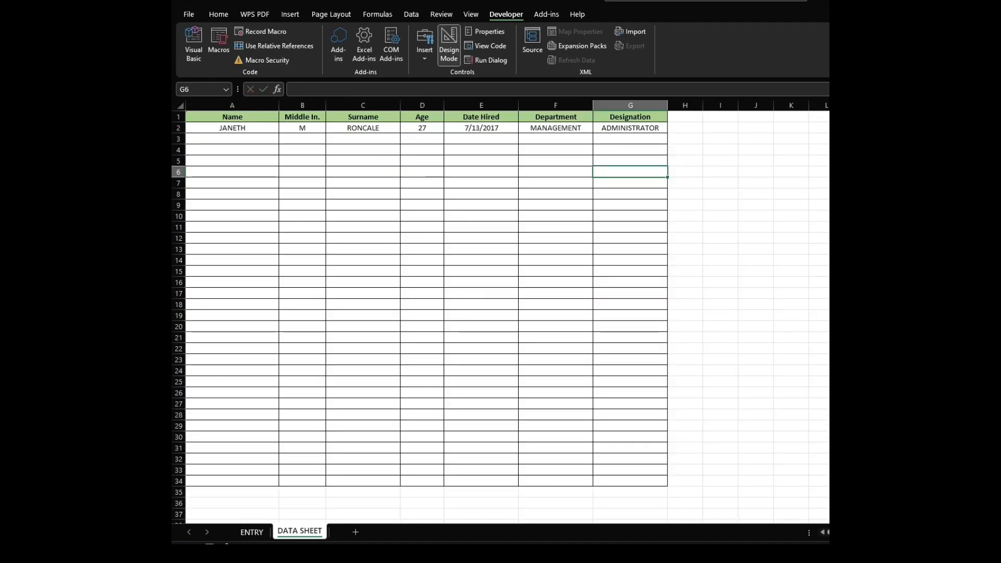
key(ctrl+Page_Up)
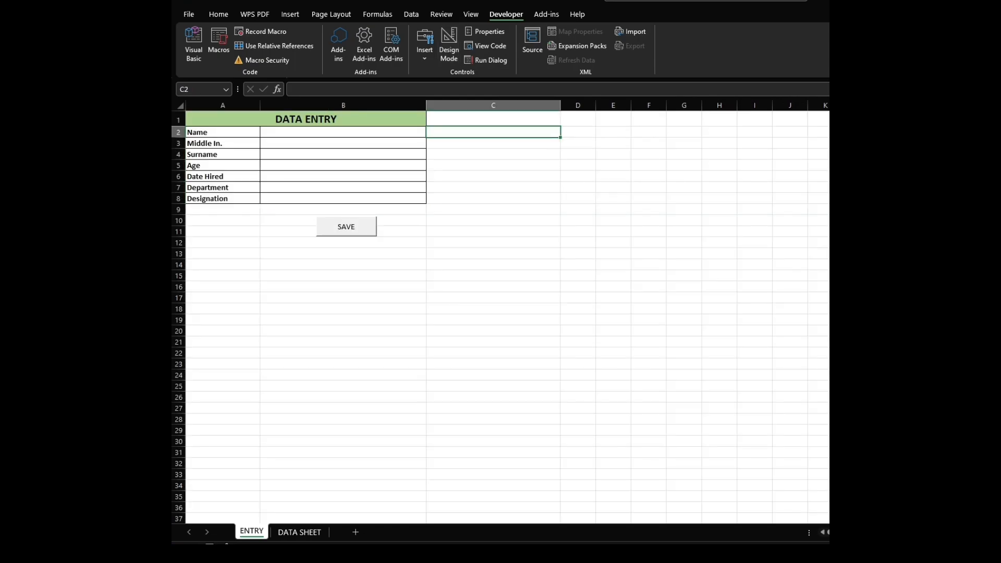
Look over the DATA SHEET table once more and go back to the ENTRY form.
click(300, 532)
click(556, 239)
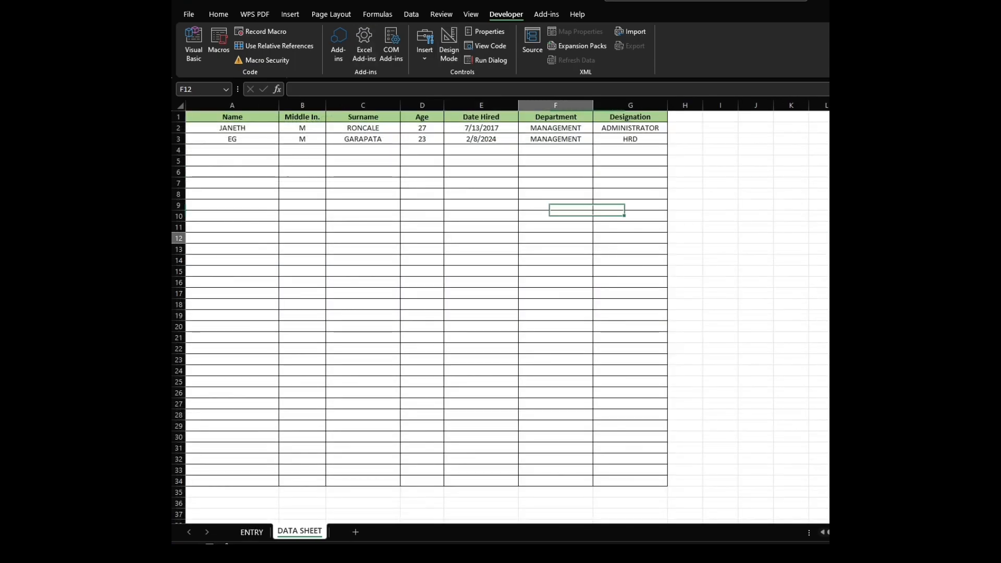
click(482, 161)
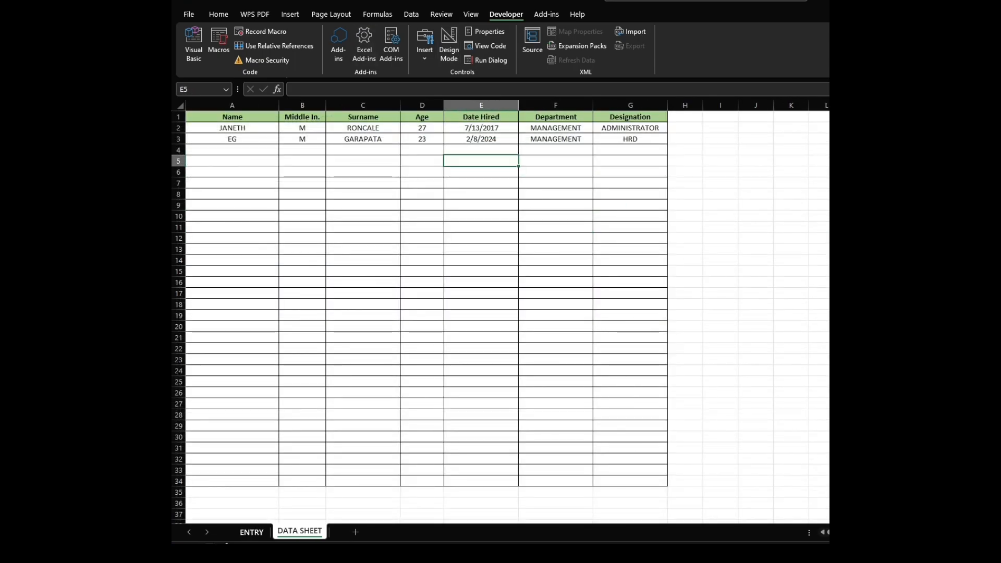
click(251, 531)
Enter a new employee's first name, middle initial D and surname in the entry form.
click(493, 342)
click(343, 132)
key(Return)
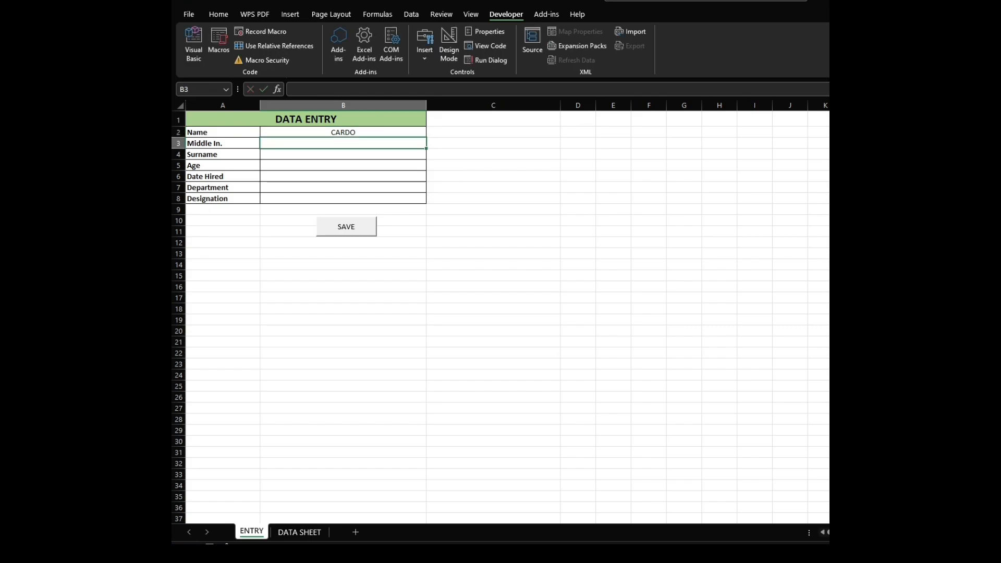
key(Return)
key(Return)
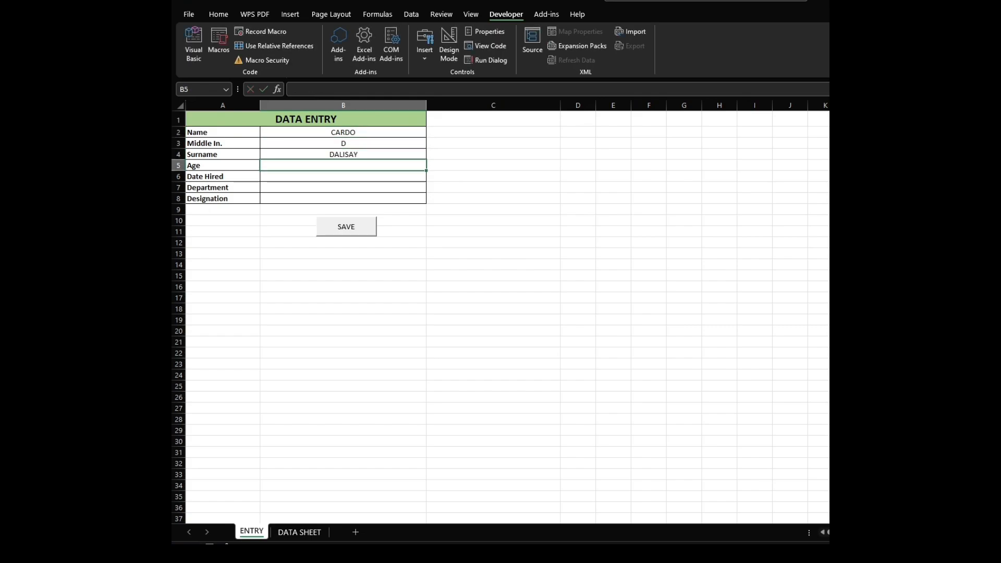
Fill in age 25, date hired 2/8/2025, department BROILER and designation FLOCKMAN in the entry form.
text(25)
key(Return)
text(2/8/)
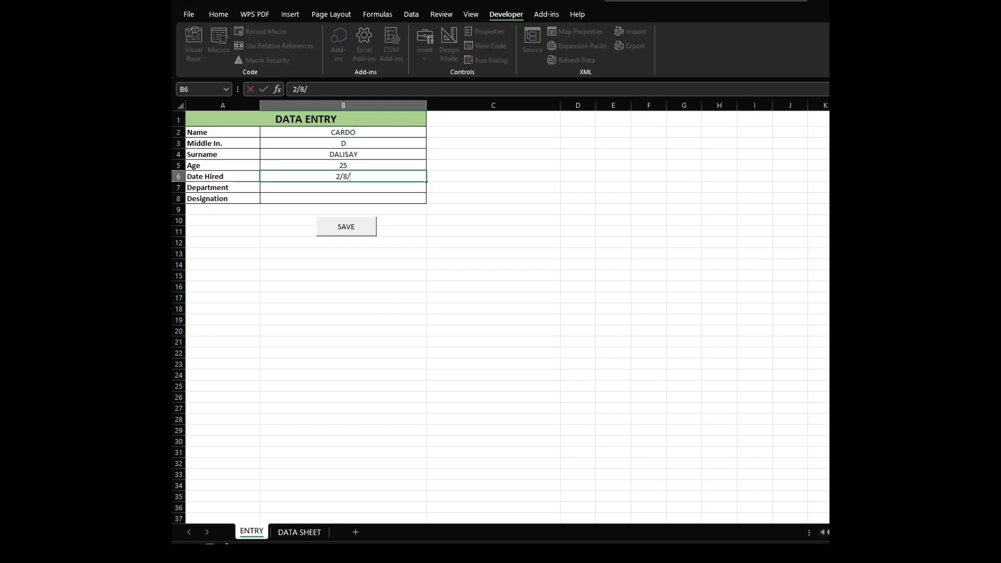
text(2025)
key(Return)
text(BROILER)
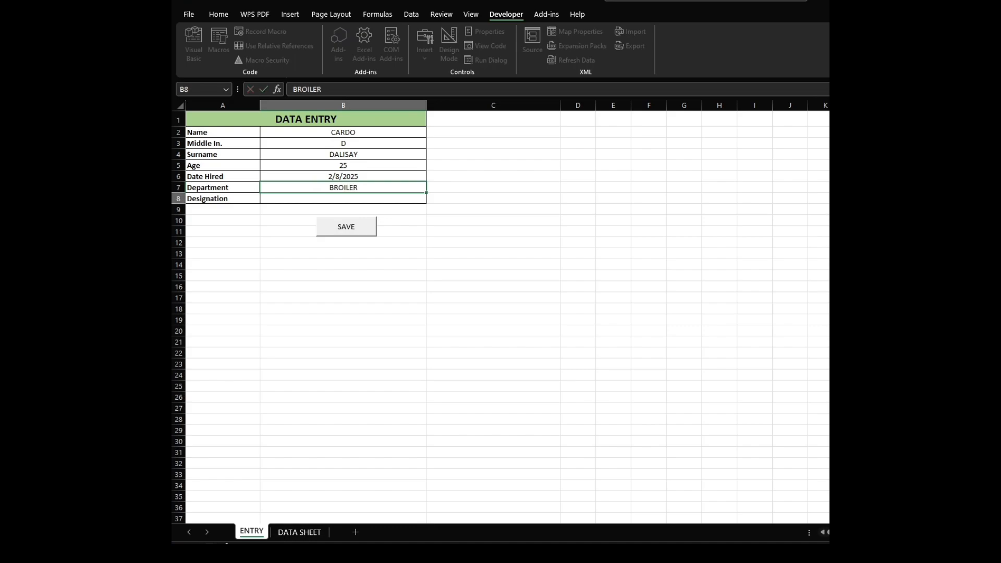
text(FLOCKMAN)
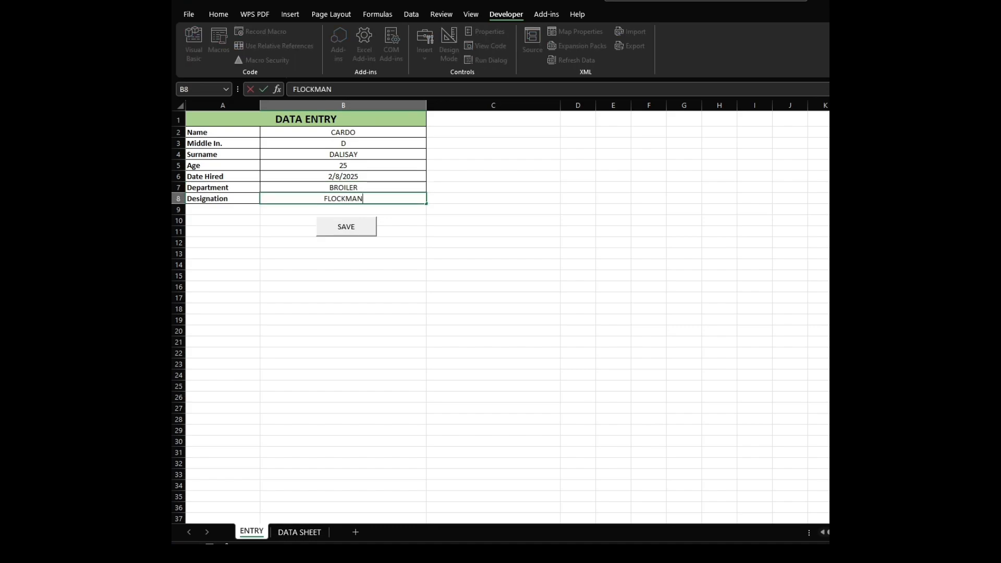
Save the completed entry to the data table using the SAVE button.
drag(223, 143, 343, 176)
click(493, 210)
drag(343, 132, 343, 198)
click(494, 177)
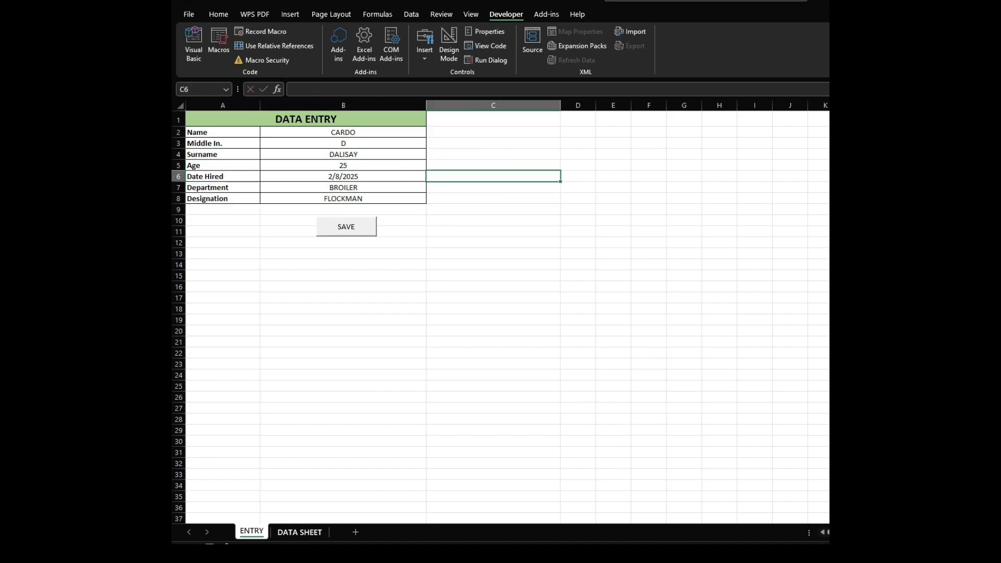
click(329, 519)
Check the DATA SHEET table for the newly saved record, switching between both sheets.
click(300, 532)
drag(232, 117, 630, 260)
click(630, 271)
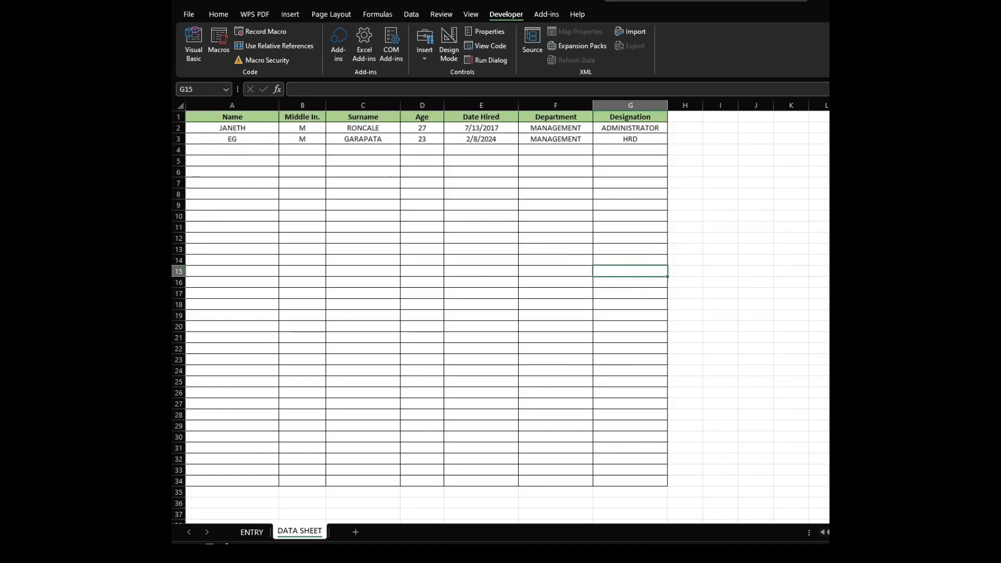
click(252, 532)
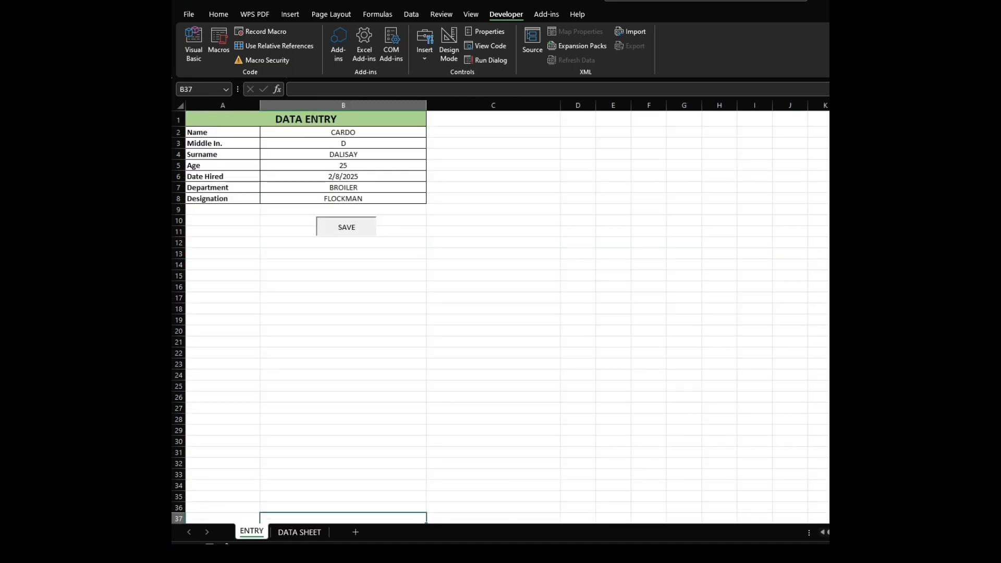
click(300, 532)
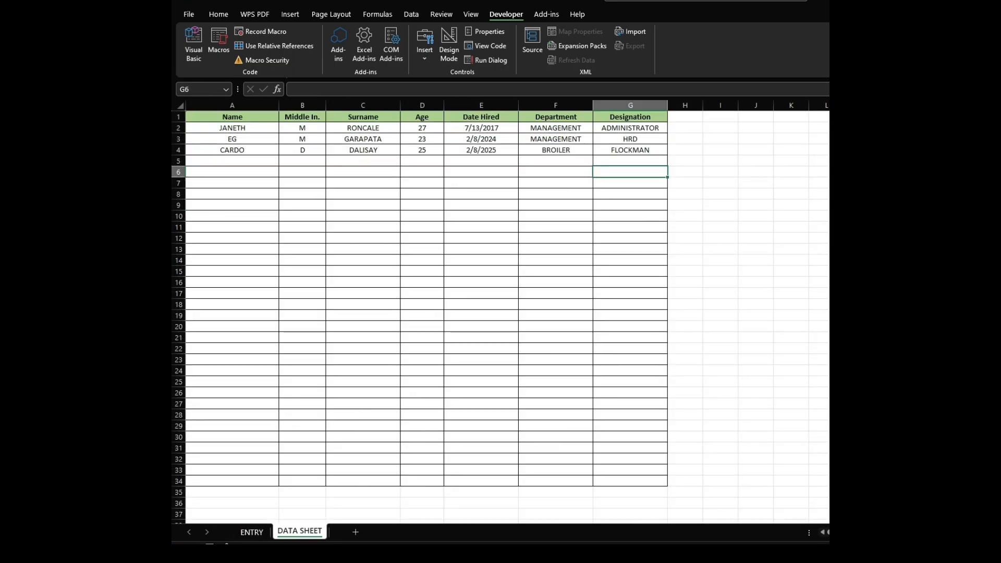
click(481, 194)
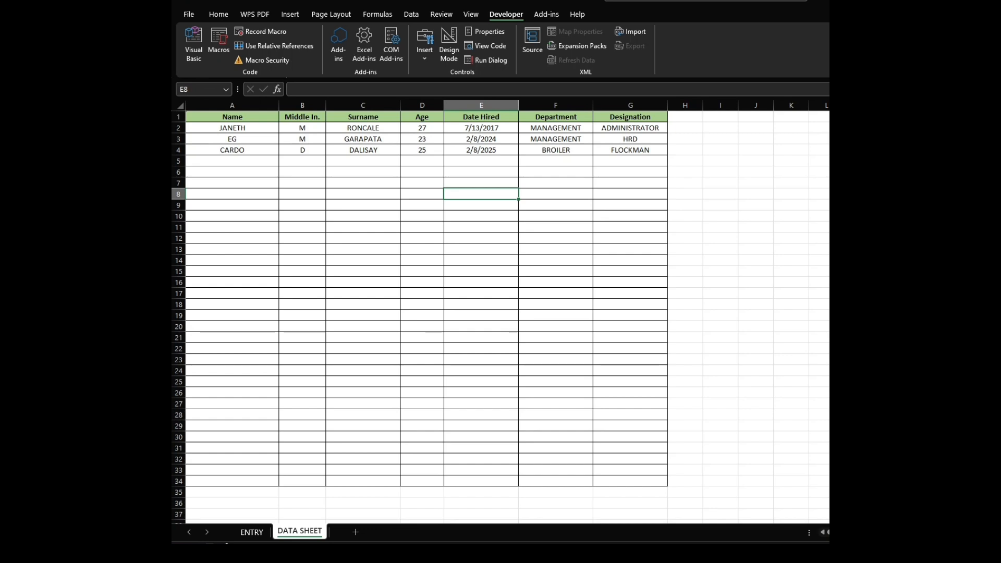